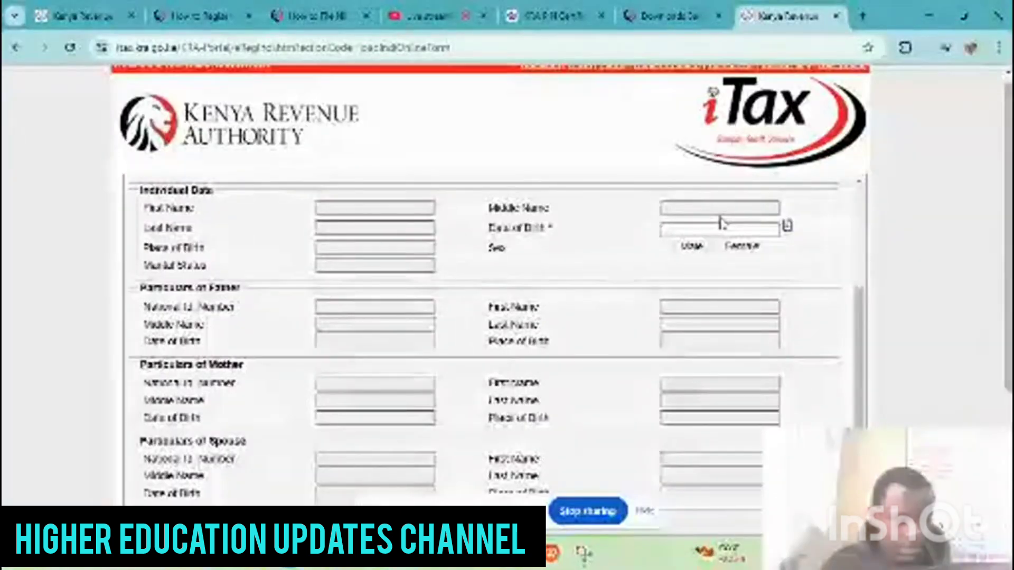
{"action": "left_click", "coordinate": [742, 228]}
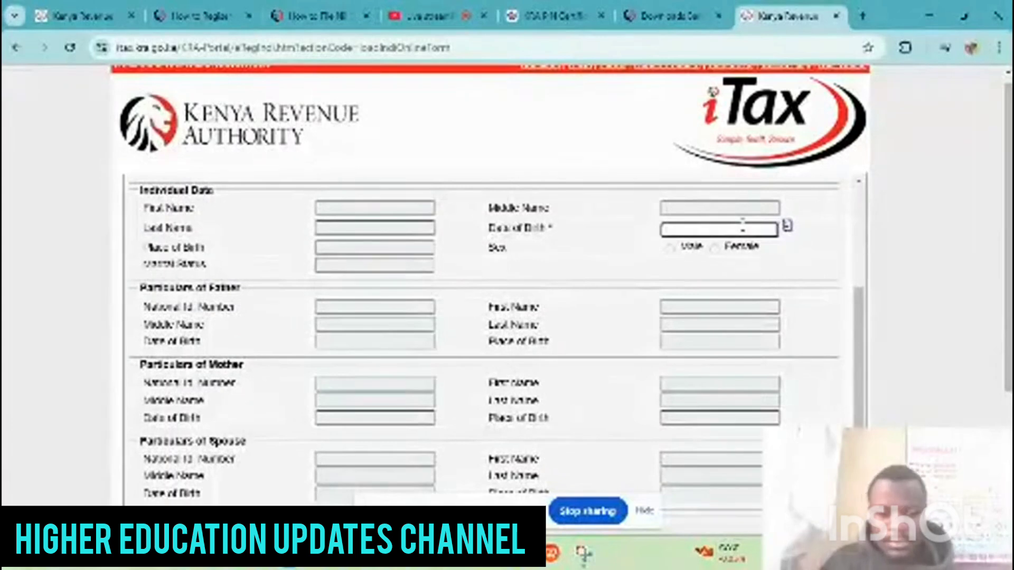
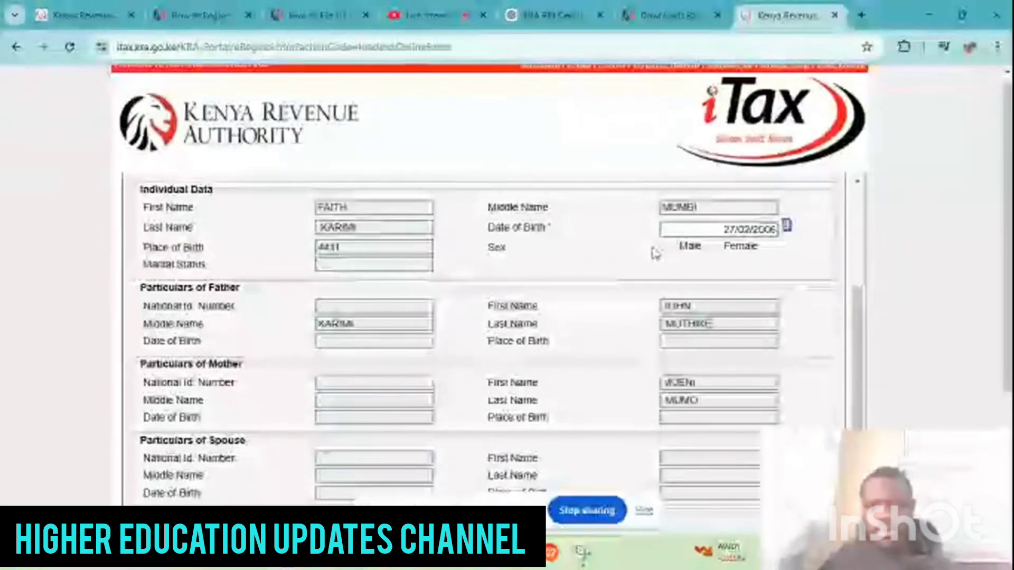
{"action": "scroll", "coordinate": [596, 256], "scroll_direction": "up", "scroll_amount": 4}
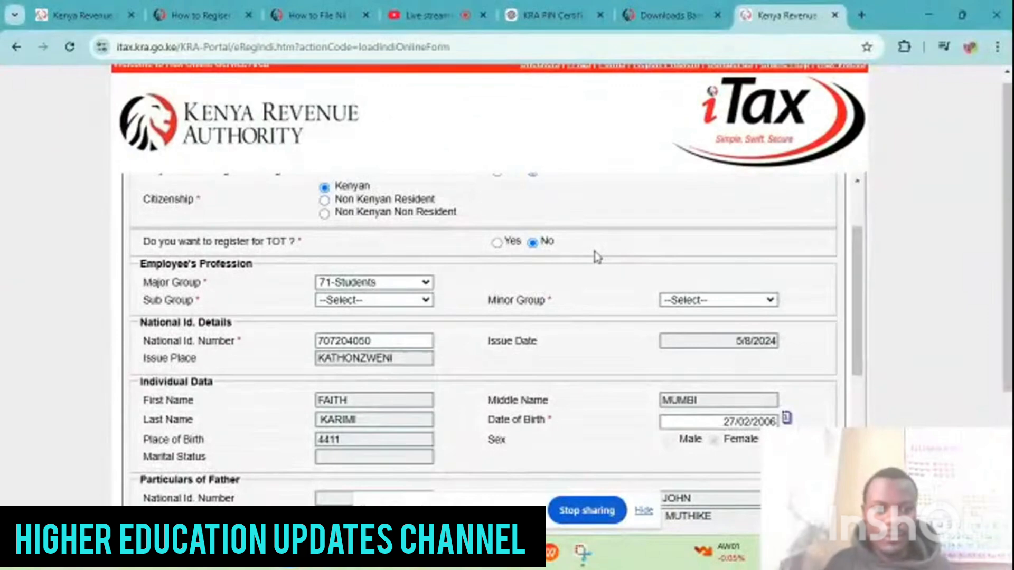
{"action": "scroll", "coordinate": [597, 258], "scroll_direction": "down", "scroll_amount": 4}
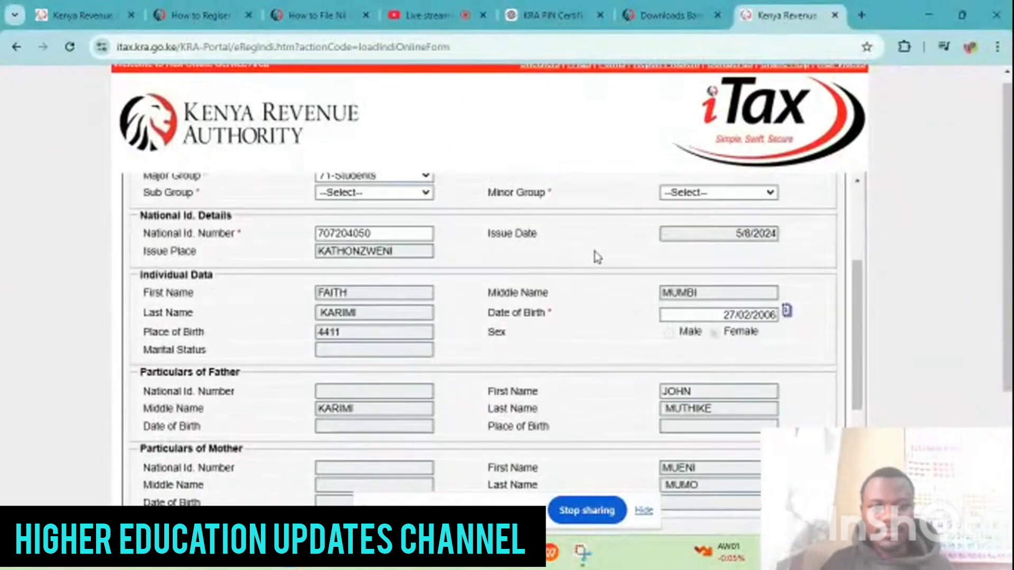
{"action": "scroll", "coordinate": [596, 257], "scroll_direction": "down", "scroll_amount": 1}
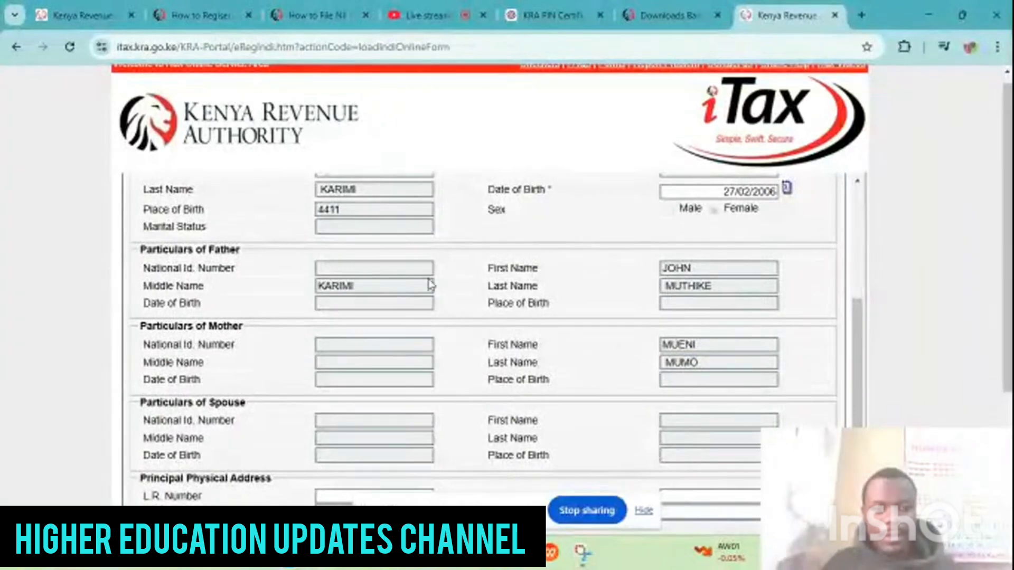
{"action": "scroll", "coordinate": [431, 286], "scroll_direction": "up", "scroll_amount": 2}
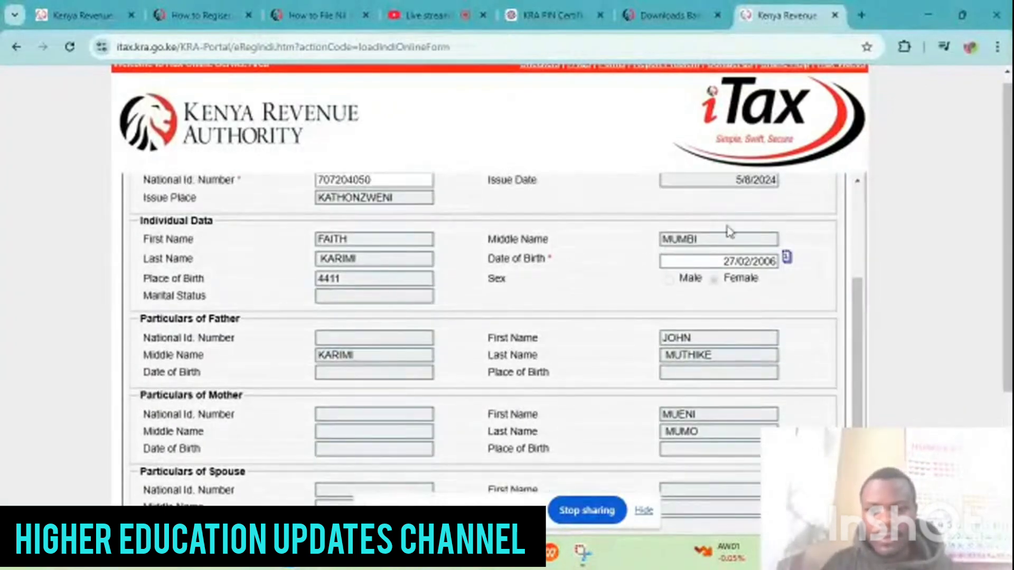
{"action": "scroll", "coordinate": [385, 207], "scroll_direction": "down", "scroll_amount": 1}
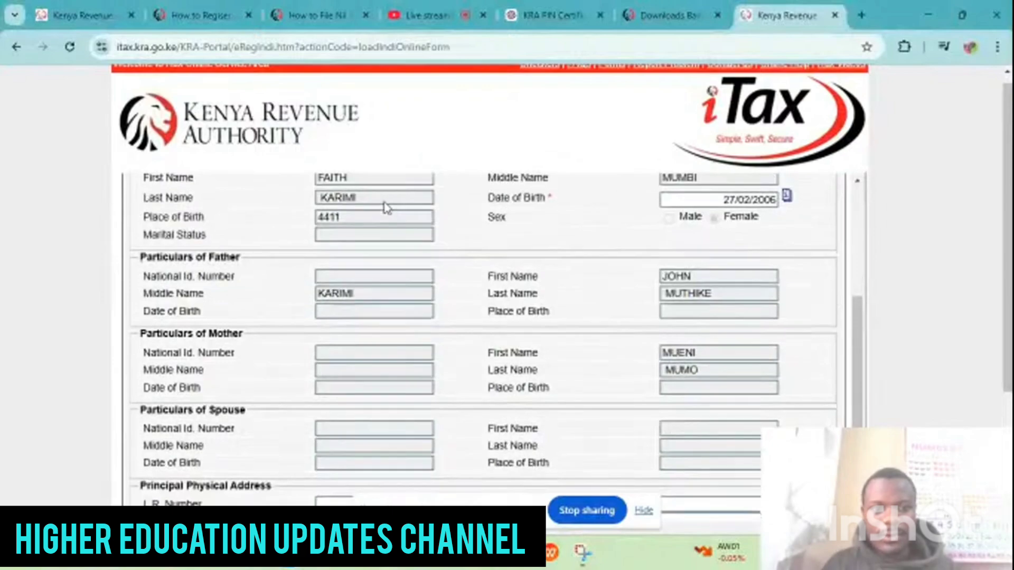
{"action": "scroll", "coordinate": [385, 207], "scroll_direction": "down", "scroll_amount": 3}
{"action": "scroll", "coordinate": [385, 207], "scroll_direction": "up", "scroll_amount": 2}
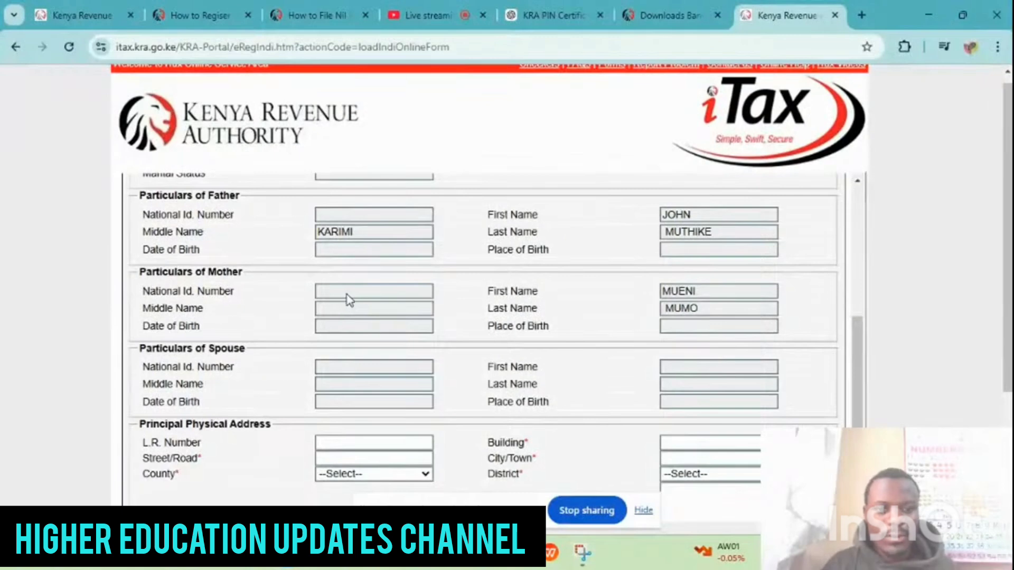
{"action": "scroll", "coordinate": [348, 300], "scroll_direction": "down", "scroll_amount": 3}
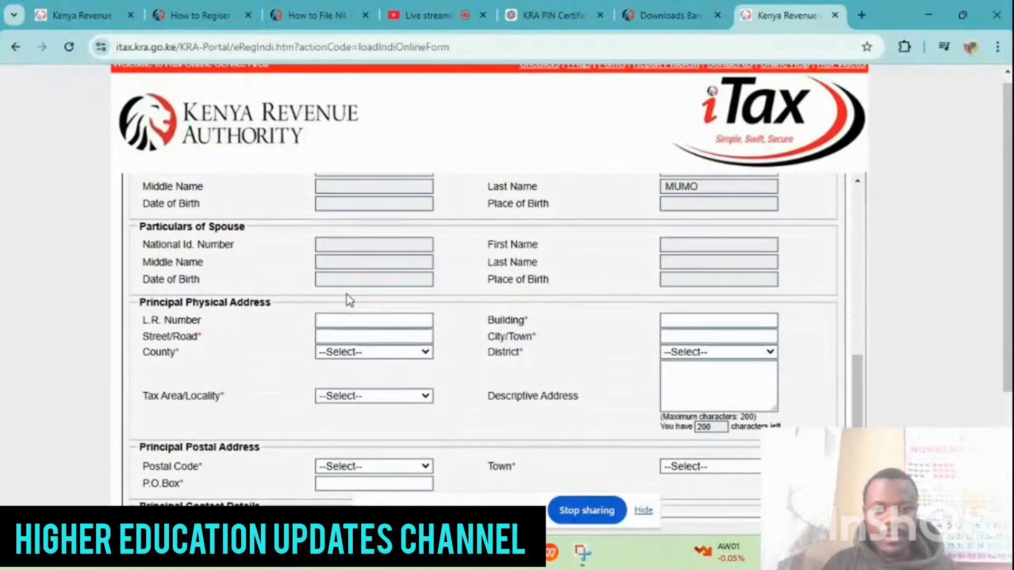
- Enter street OI AVENUE, town NAIROBI and building AFYA CENTRE in the physical address
{"action": "scroll", "coordinate": [349, 300], "scroll_direction": "down", "scroll_amount": 3}
{"action": "left_click", "coordinate": [388, 228]}
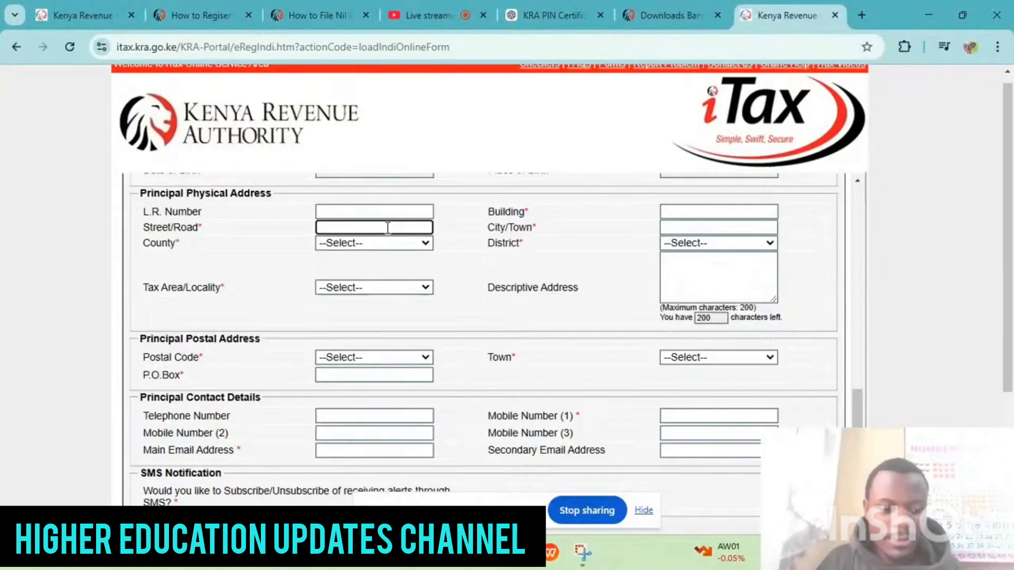
{"action": "type", "text": "OI"}
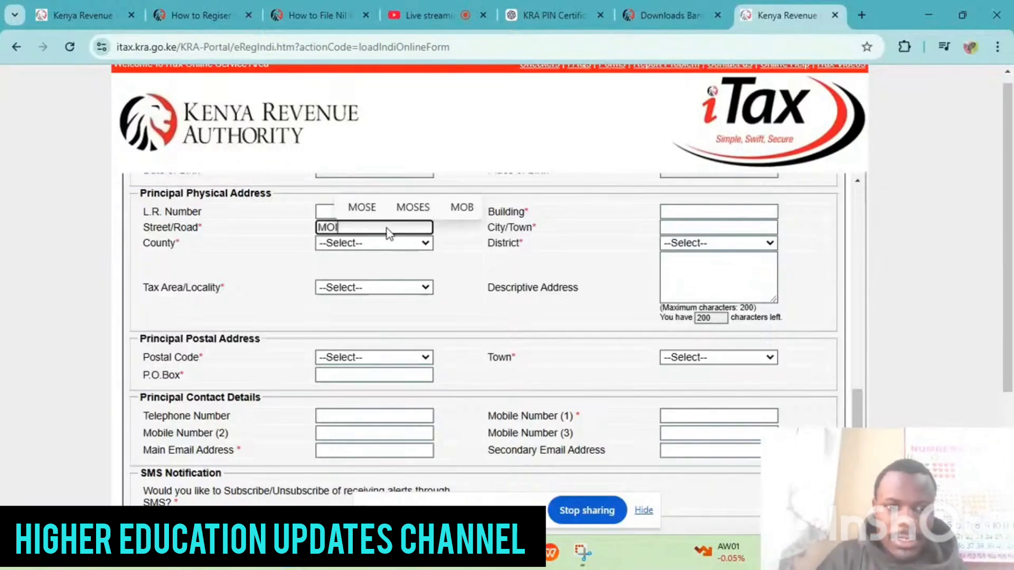
{"action": "type", "text": " AVENUE"}
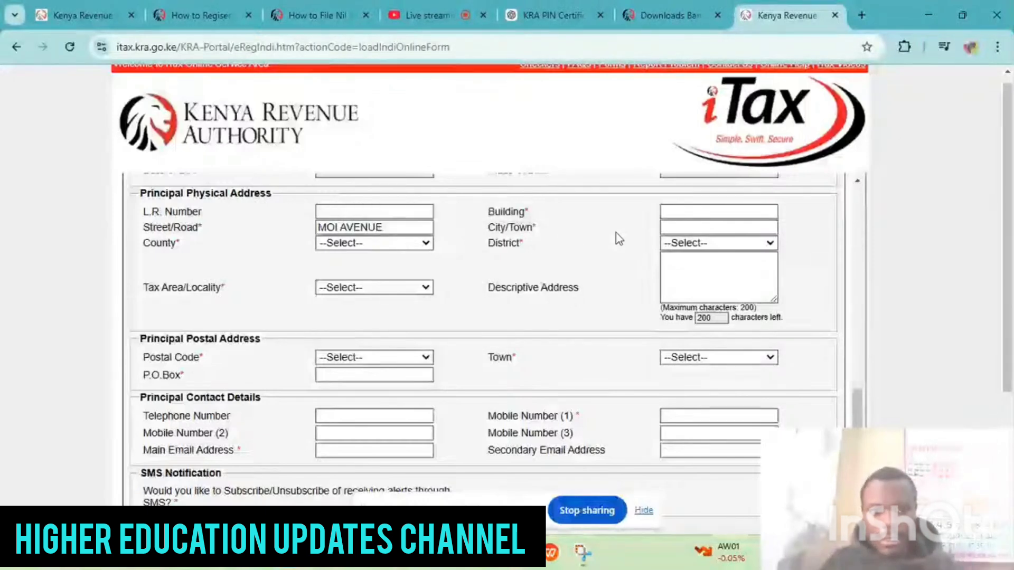
{"action": "left_click", "coordinate": [679, 228]}
{"action": "type", "text": "NAI"}
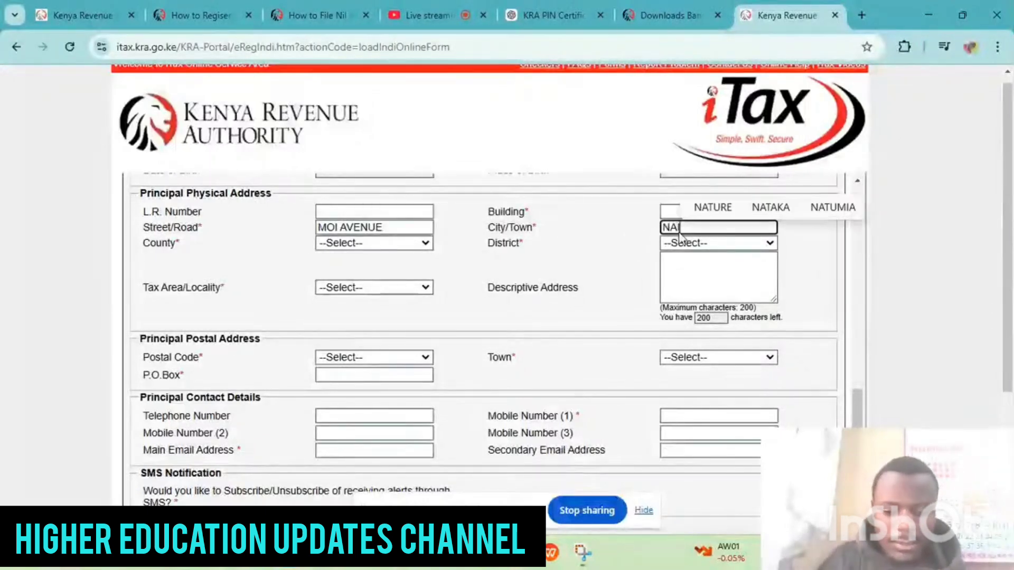
{"action": "type", "text": "ROBI"}
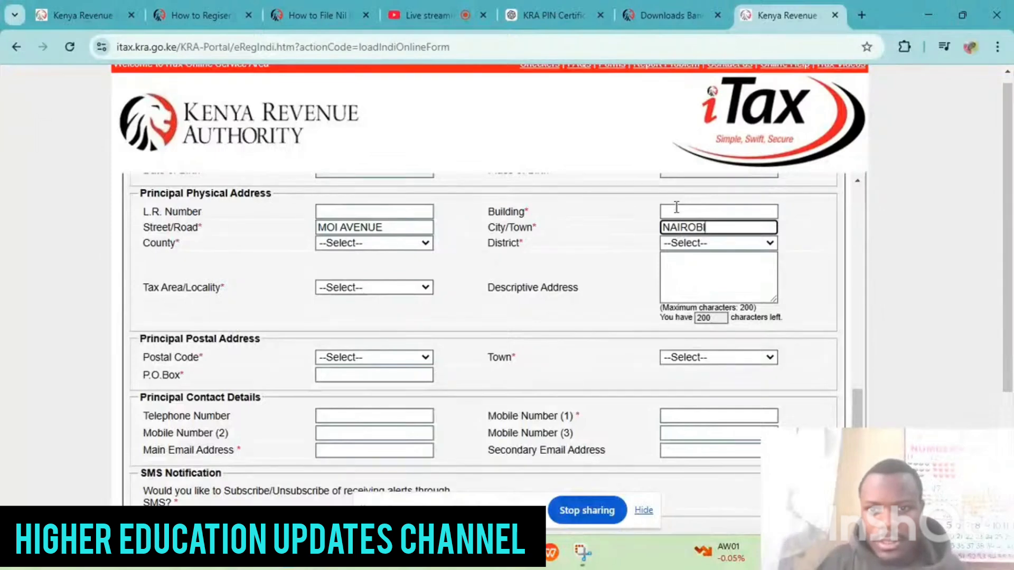
{"action": "left_click", "coordinate": [676, 212]}
{"action": "type", "text": "AFY"}
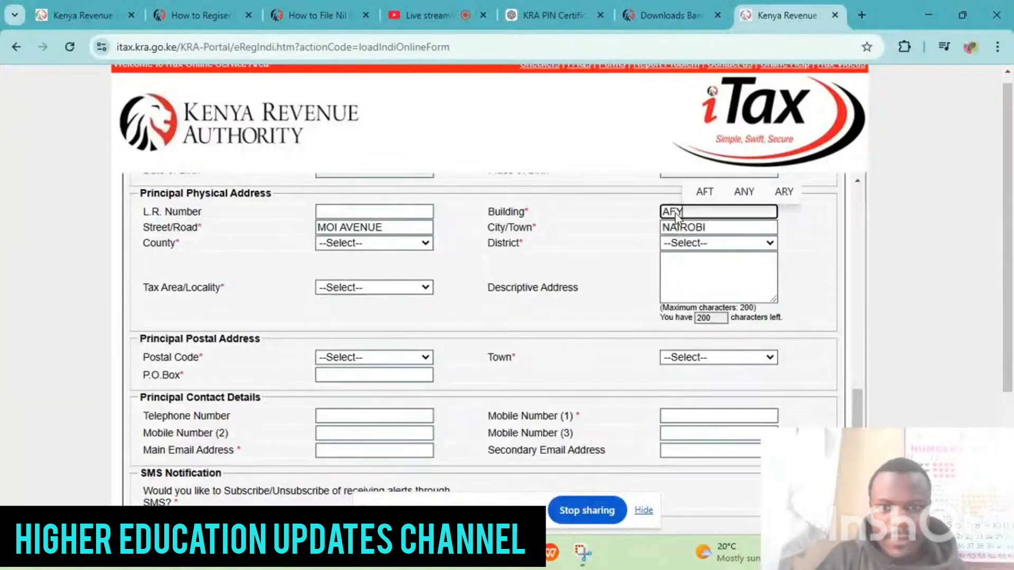
{"action": "type", "text": "A CENTRE"}
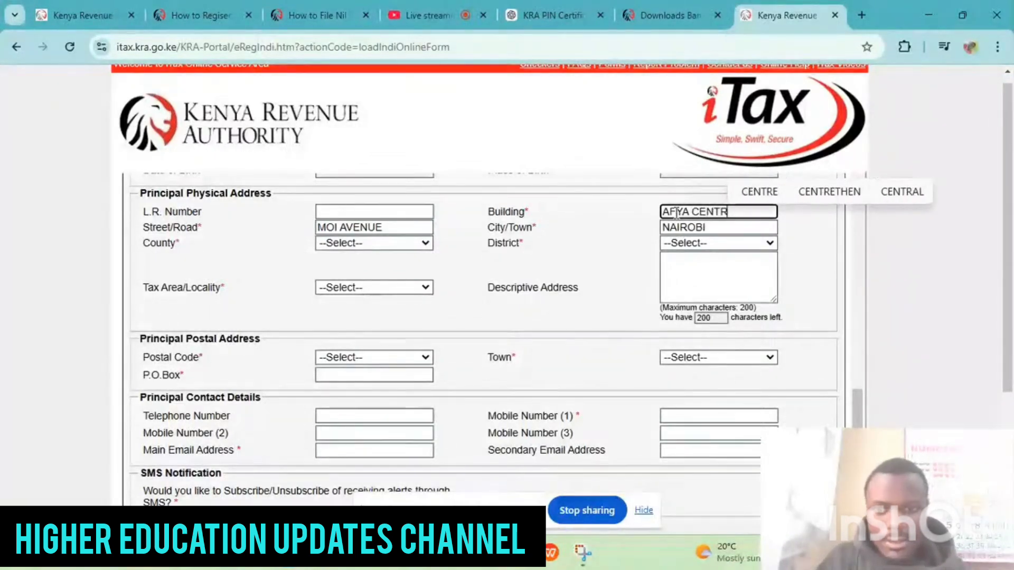
- Choose county Nairobi, district Starehe District and tax area CBD
{"action": "left_click", "coordinate": [405, 243]}
{"action": "scroll", "coordinate": [405, 330], "scroll_direction": "down", "scroll_amount": 4}
{"action": "scroll", "coordinate": [403, 329], "scroll_direction": "down", "scroll_amount": 3}
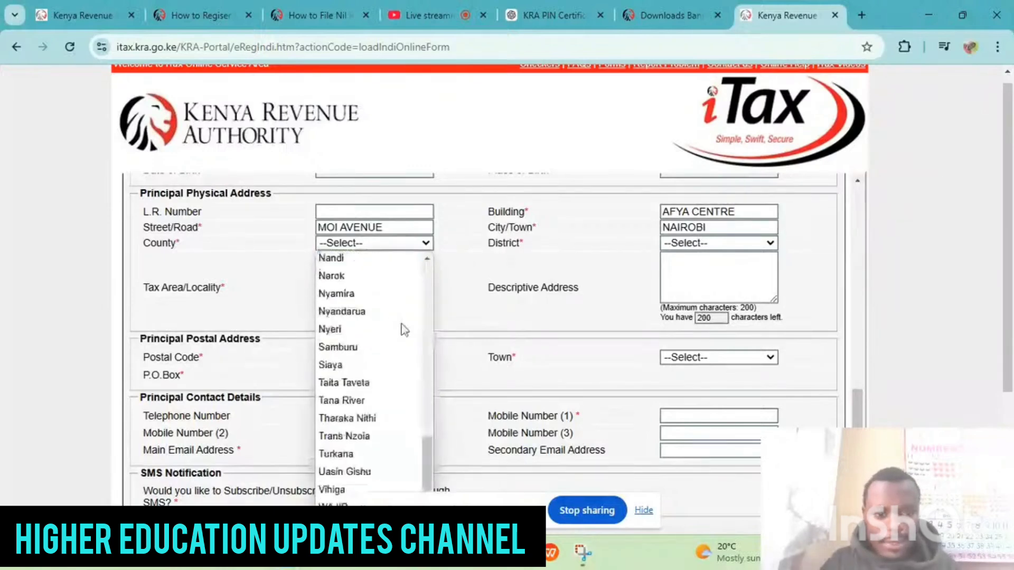
{"action": "scroll", "coordinate": [357, 396], "scroll_direction": "up", "scroll_amount": 2}
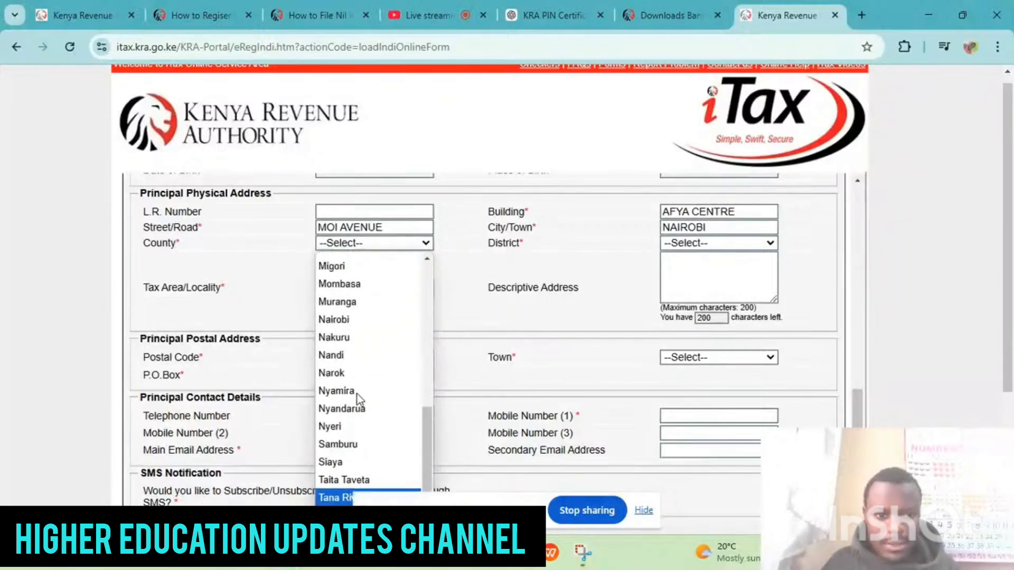
{"action": "left_click", "coordinate": [348, 343]}
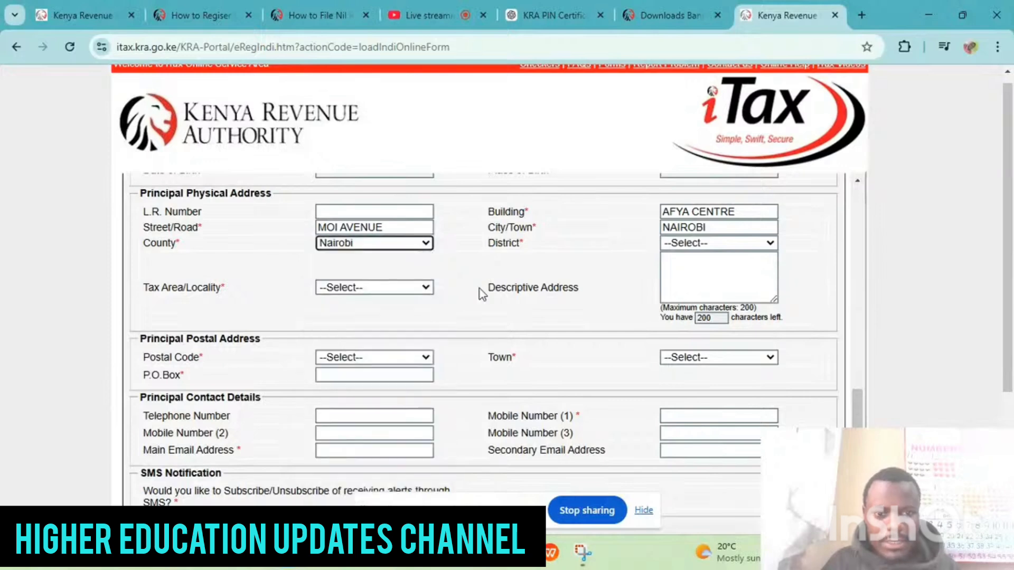
{"action": "left_click", "coordinate": [730, 245]}
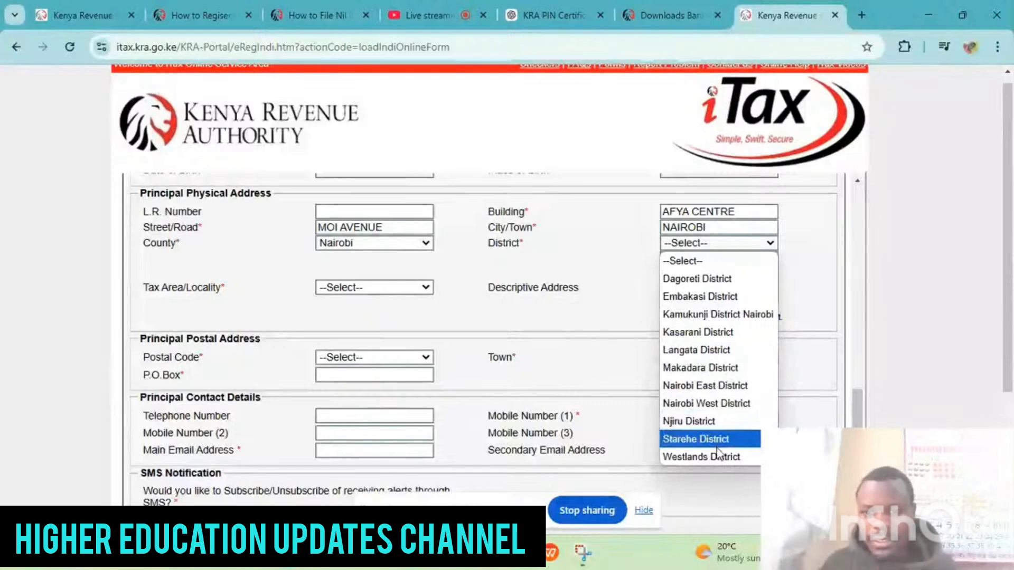
{"action": "left_click", "coordinate": [703, 439]}
{"action": "left_click", "coordinate": [417, 287]}
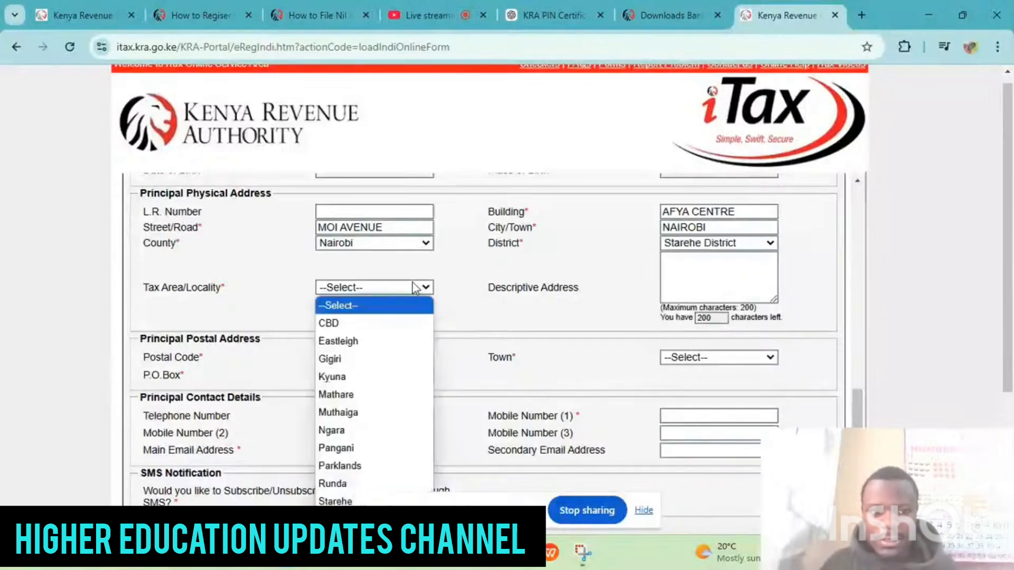
{"action": "left_click", "coordinate": [389, 323]}
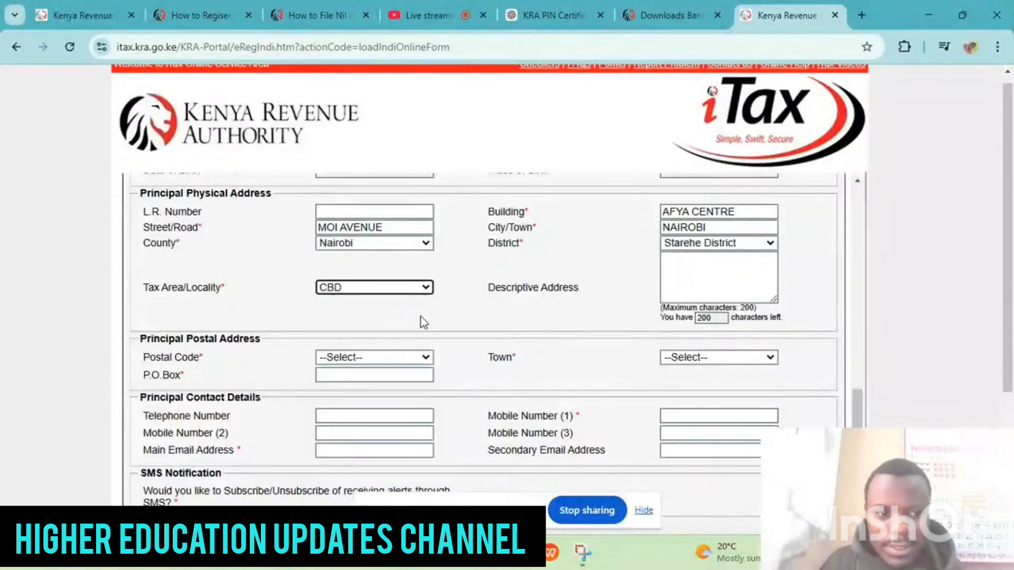
{"action": "scroll", "coordinate": [421, 317], "scroll_direction": "down", "scroll_amount": 1}
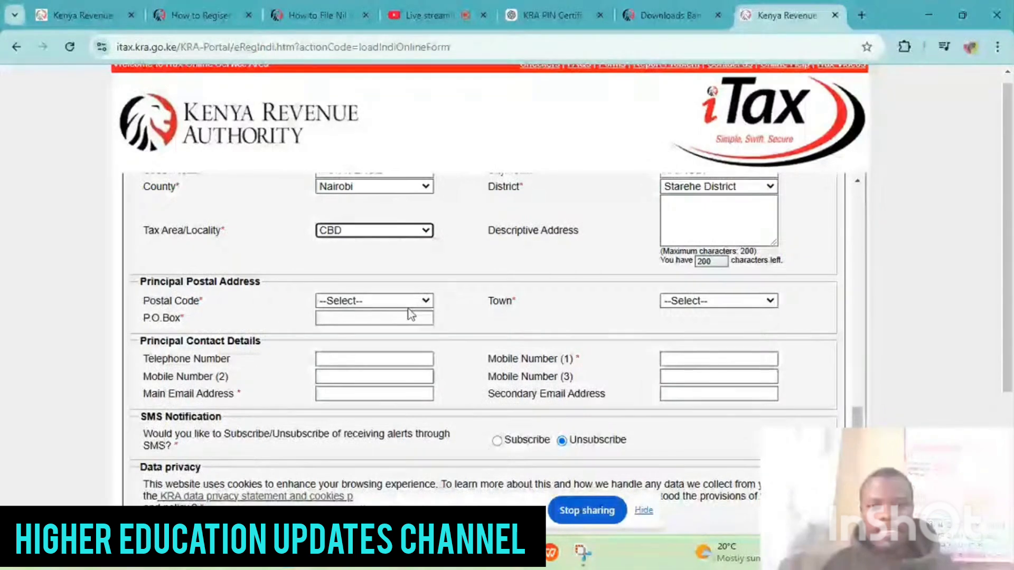
- Search Google in a new tab for Kakamega town's postal code, which is 50100
{"action": "left_click", "coordinate": [407, 301]}
{"action": "left_click", "coordinate": [408, 317]}
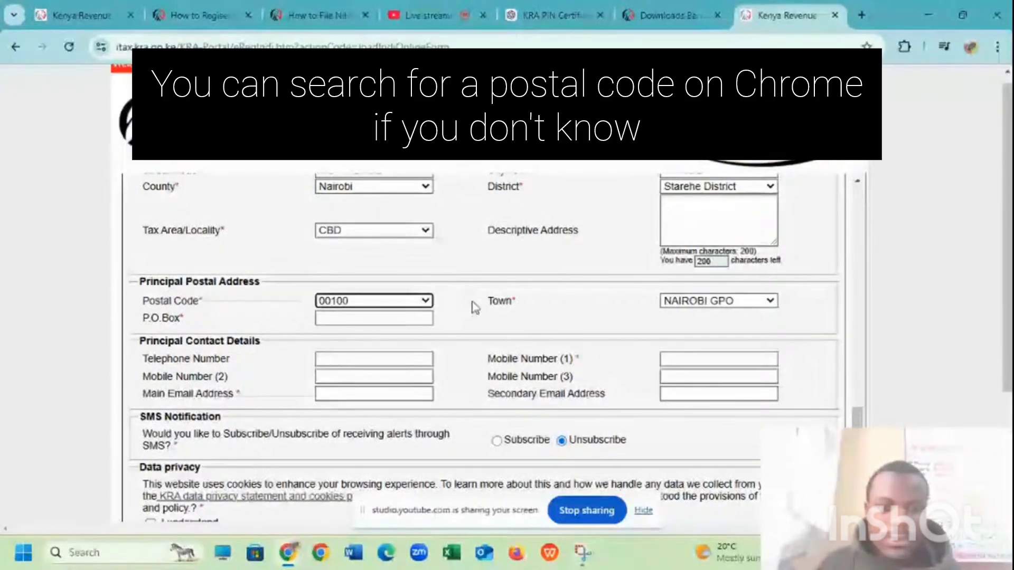
{"action": "left_click", "coordinate": [863, 15]}
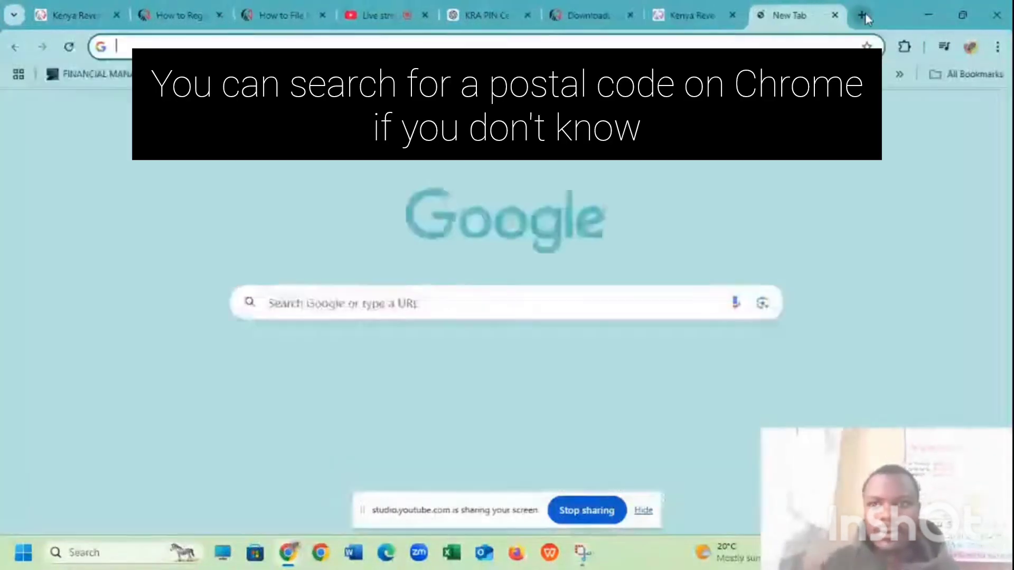
{"action": "type", "text": "KAKA"}
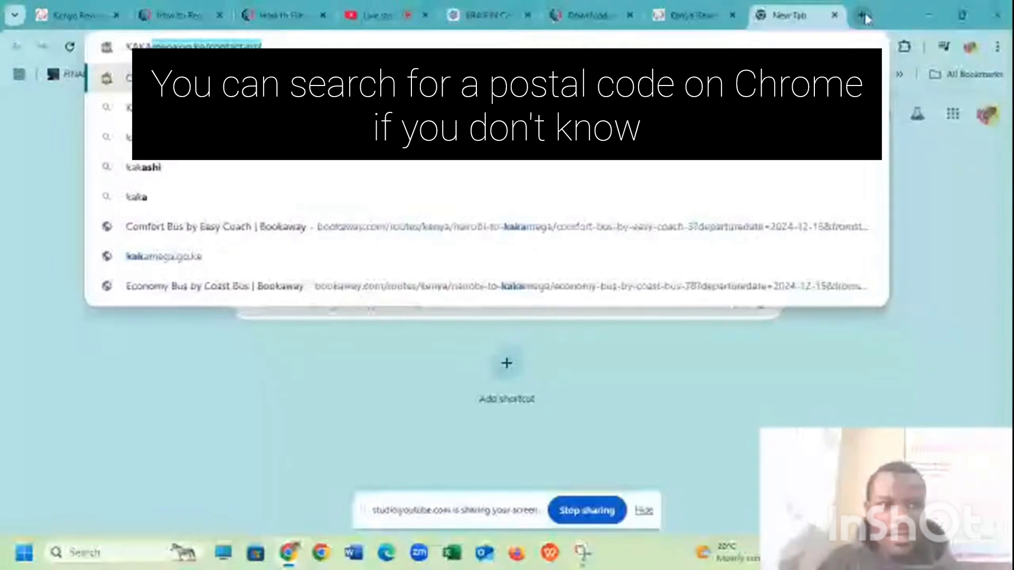
{"action": "type", "text": "MEGA TO"}
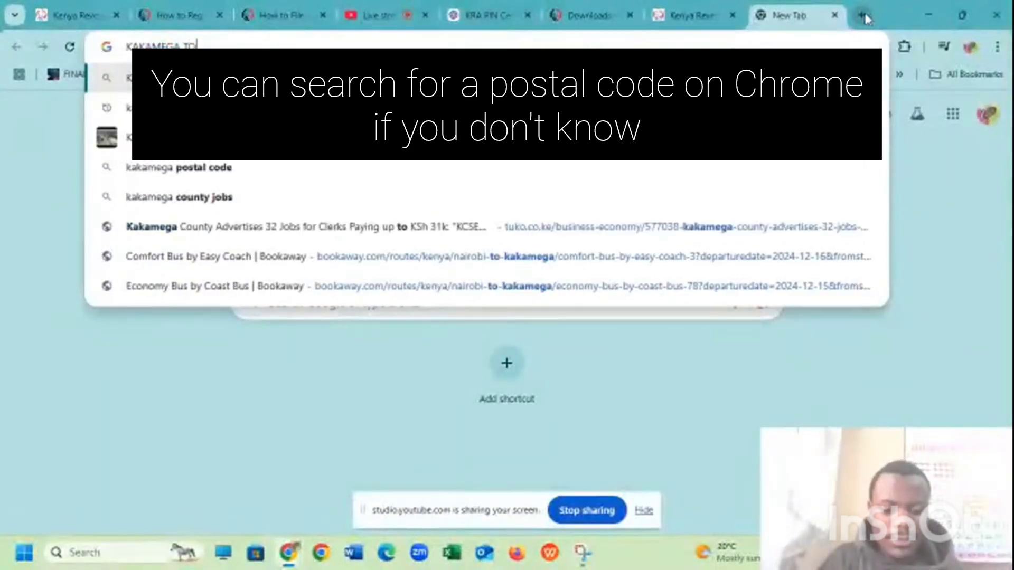
{"action": "type", "text": "WN POS"}
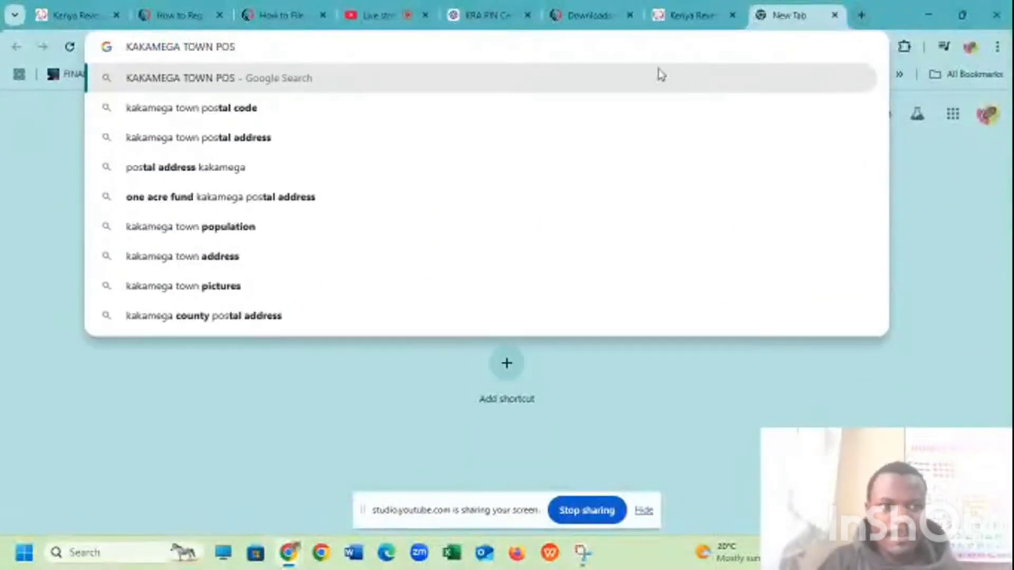
{"action": "key", "text": "Down"}
{"action": "key", "text": "Return"}
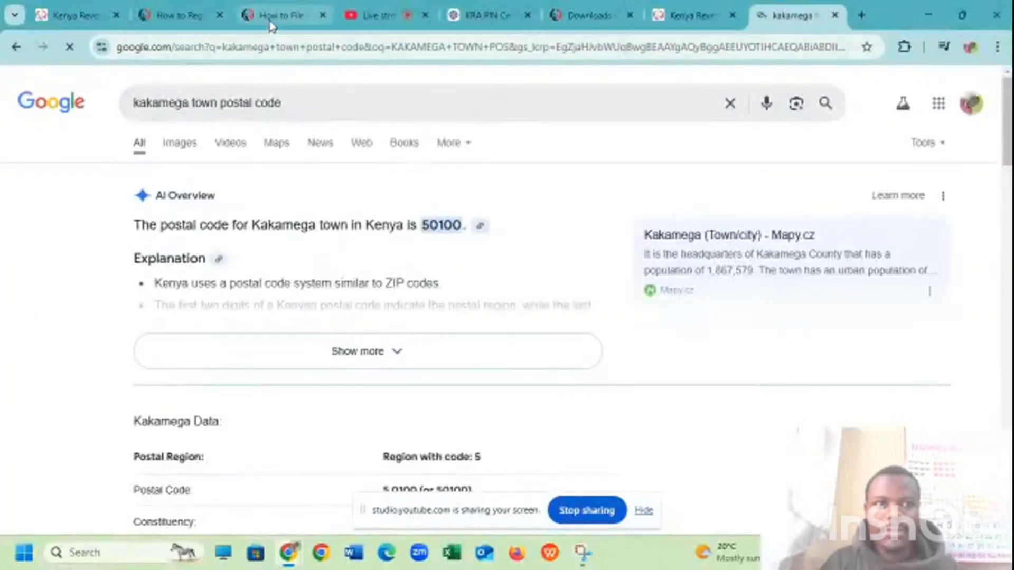
{"action": "left_click", "coordinate": [269, 17]}
- Back on the iTax form, browse the postal code list and pick 50100 for Kakamega
{"action": "left_click", "coordinate": [679, 15]}
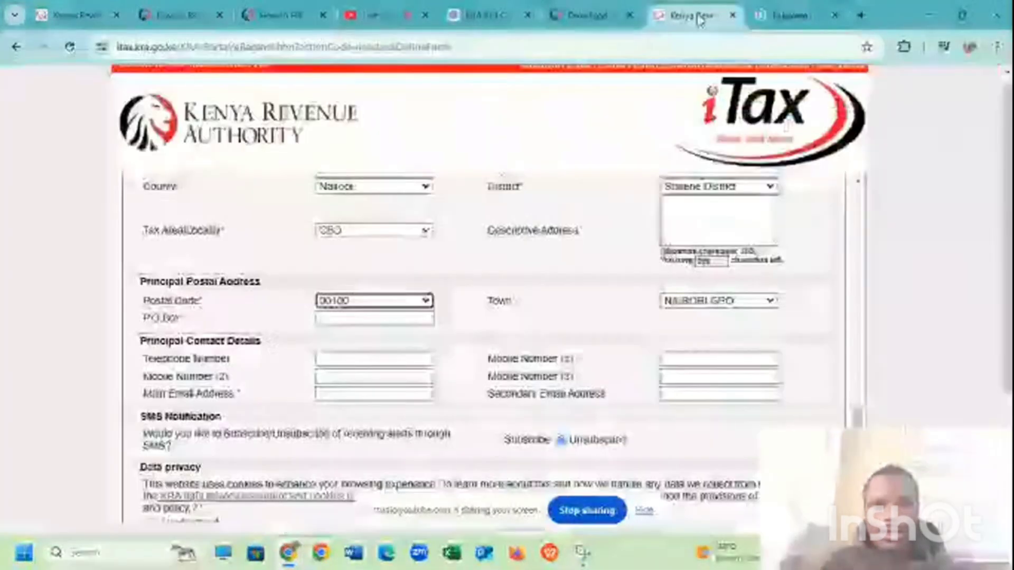
{"action": "left_click", "coordinate": [425, 301]}
{"action": "scroll", "coordinate": [393, 208], "scroll_direction": "down", "scroll_amount": 10}
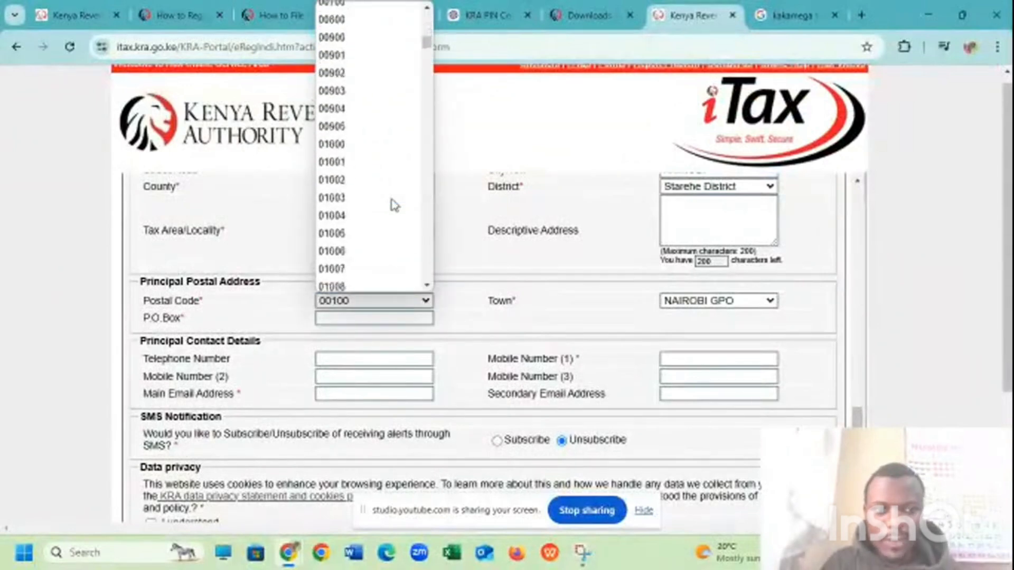
{"action": "scroll", "coordinate": [394, 206], "scroll_direction": "down", "scroll_amount": 15}
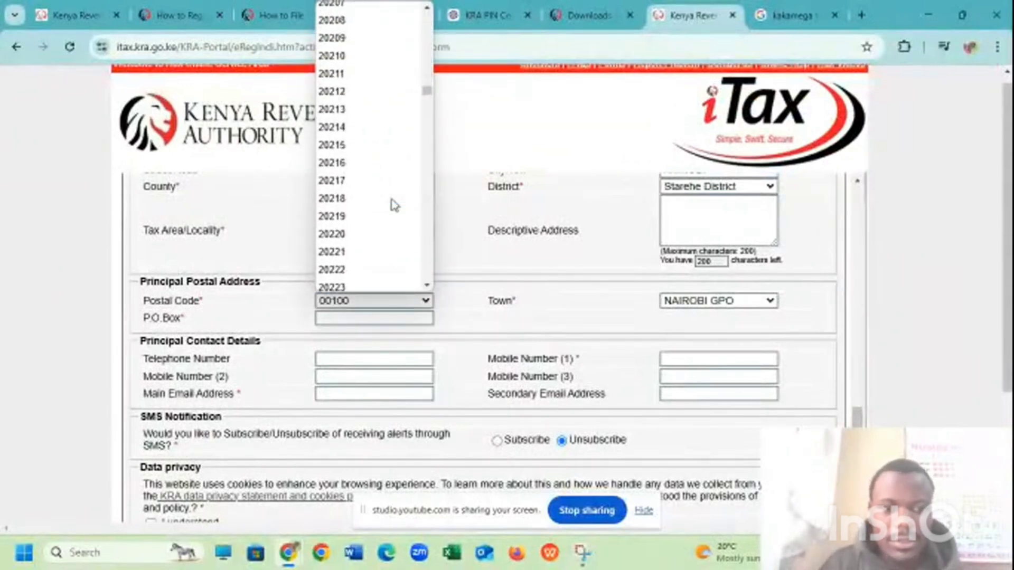
{"action": "scroll", "coordinate": [545, 227], "scroll_direction": "up", "scroll_amount": 5}
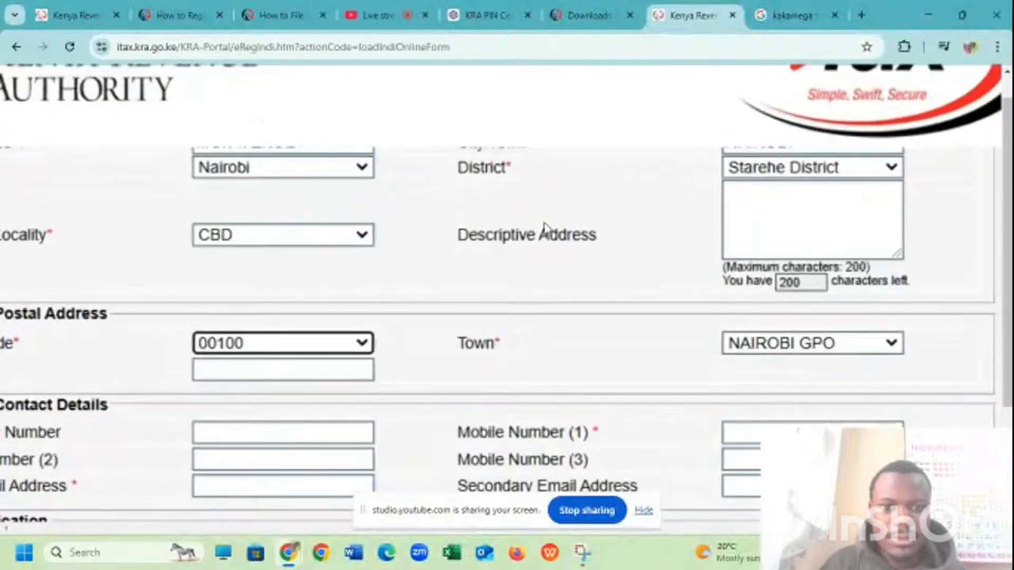
{"action": "left_click", "coordinate": [317, 355]}
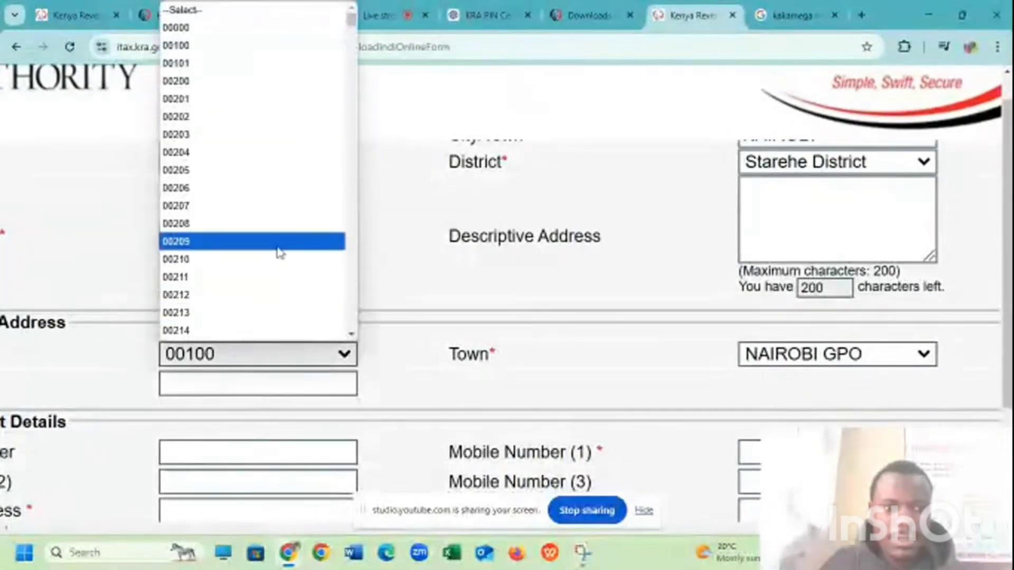
{"action": "scroll", "coordinate": [279, 249], "scroll_direction": "down", "scroll_amount": 15}
{"action": "scroll", "coordinate": [280, 252], "scroll_direction": "down", "scroll_amount": 20}
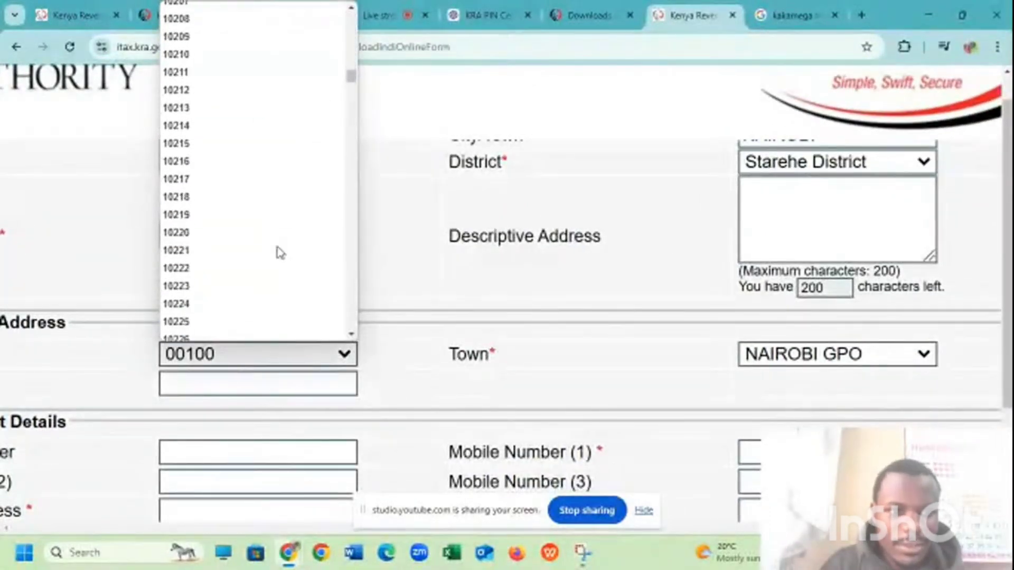
{"action": "scroll", "coordinate": [280, 253], "scroll_direction": "down", "scroll_amount": 20}
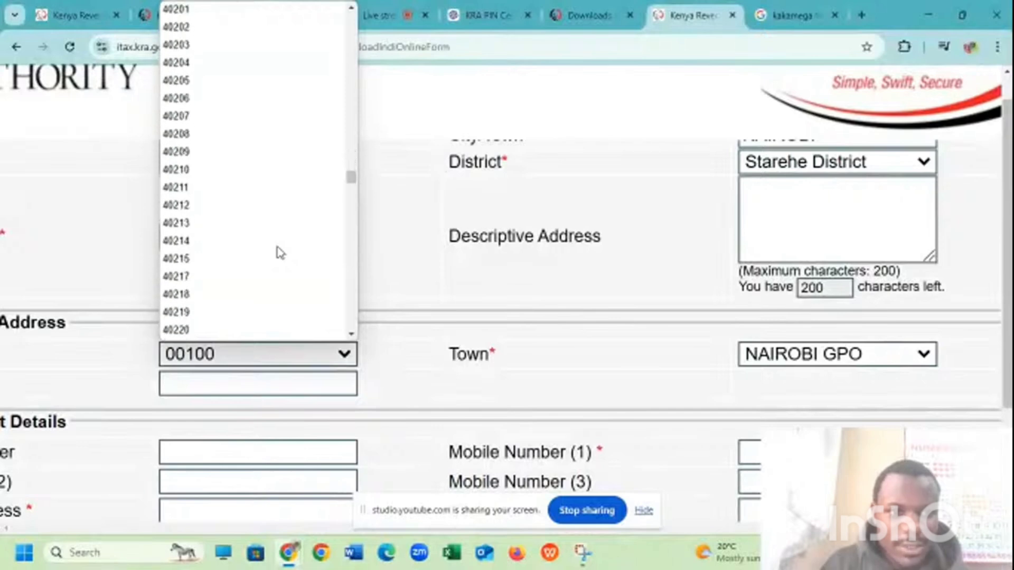
{"action": "scroll", "coordinate": [279, 253], "scroll_direction": "down", "scroll_amount": 10}
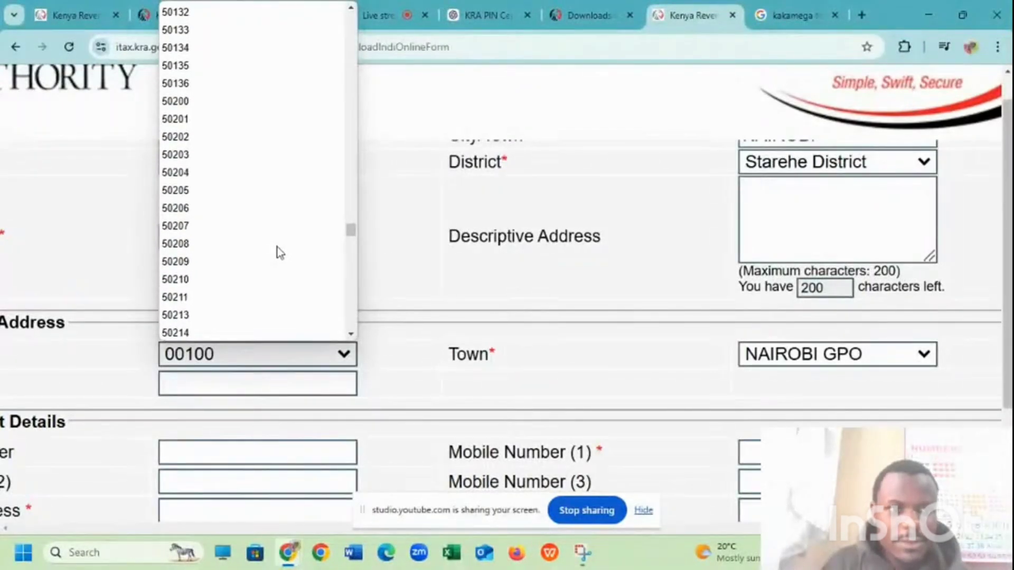
{"action": "scroll", "coordinate": [212, 102], "scroll_direction": "up", "scroll_amount": 2}
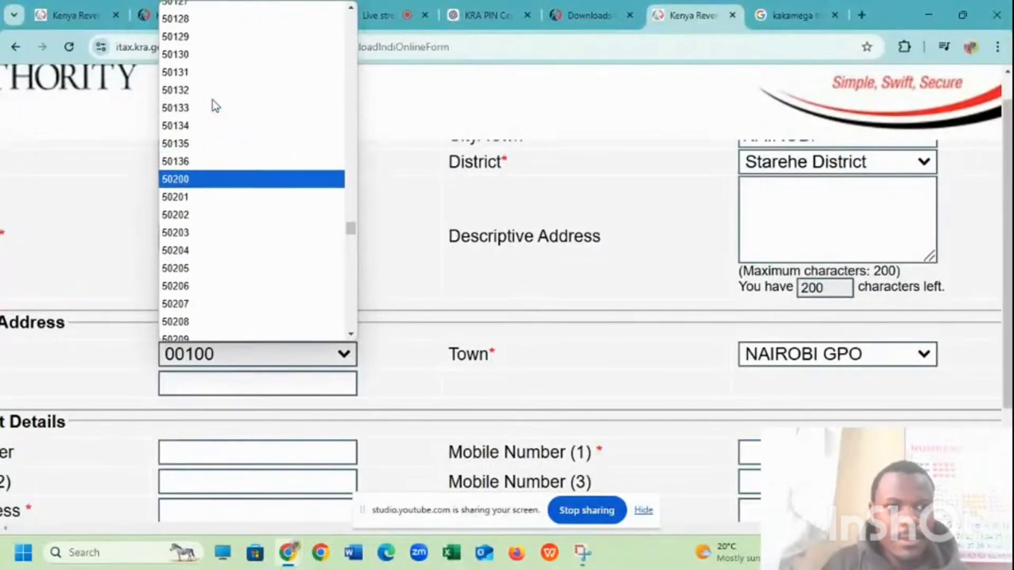
{"action": "scroll", "coordinate": [205, 71], "scroll_direction": "up", "scroll_amount": 3}
{"action": "scroll", "coordinate": [207, 74], "scroll_direction": "up", "scroll_amount": 4}
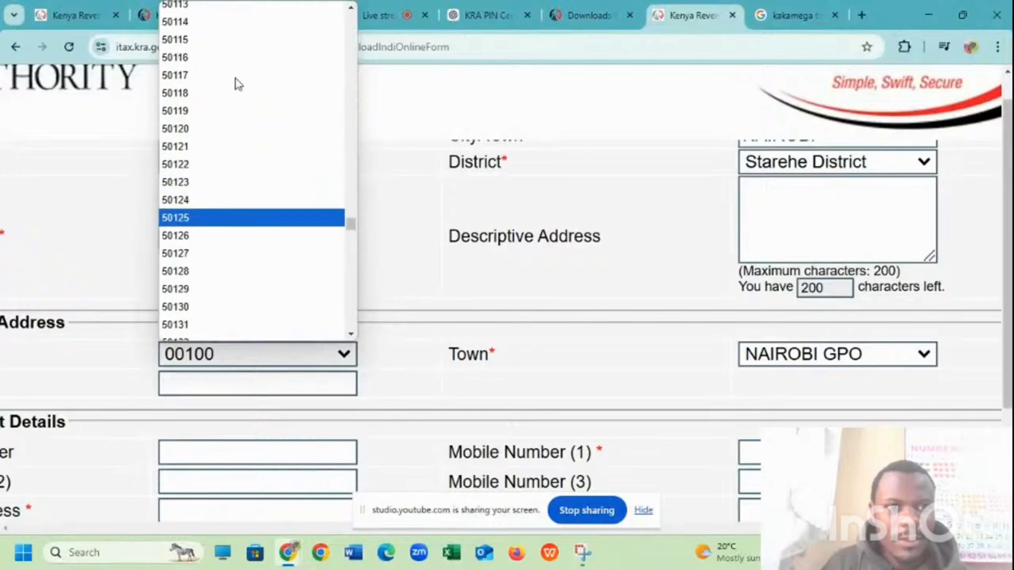
{"action": "scroll", "coordinate": [220, 149], "scroll_direction": "up", "scroll_amount": 3}
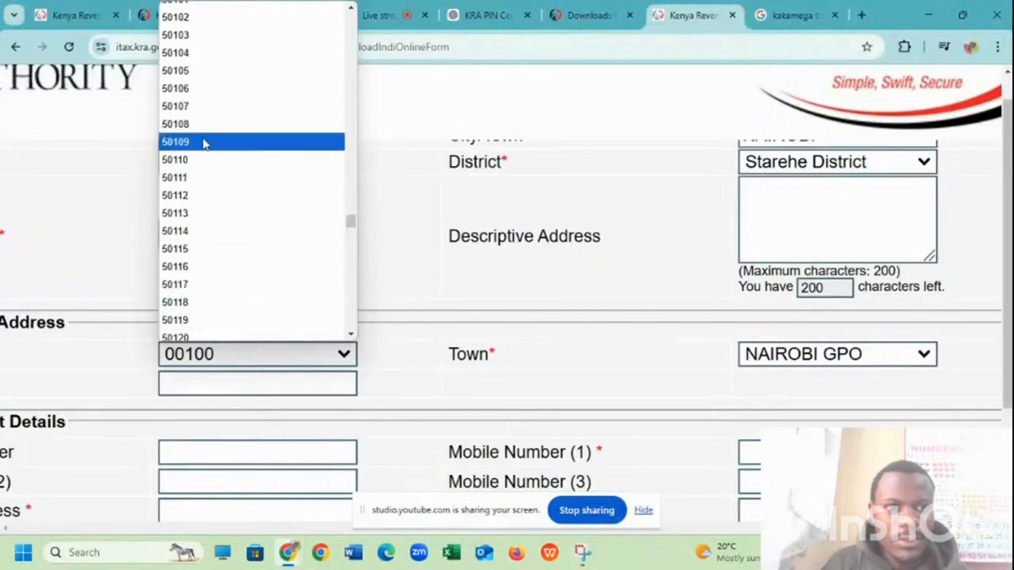
{"action": "scroll", "coordinate": [202, 147], "scroll_direction": "up", "scroll_amount": 3}
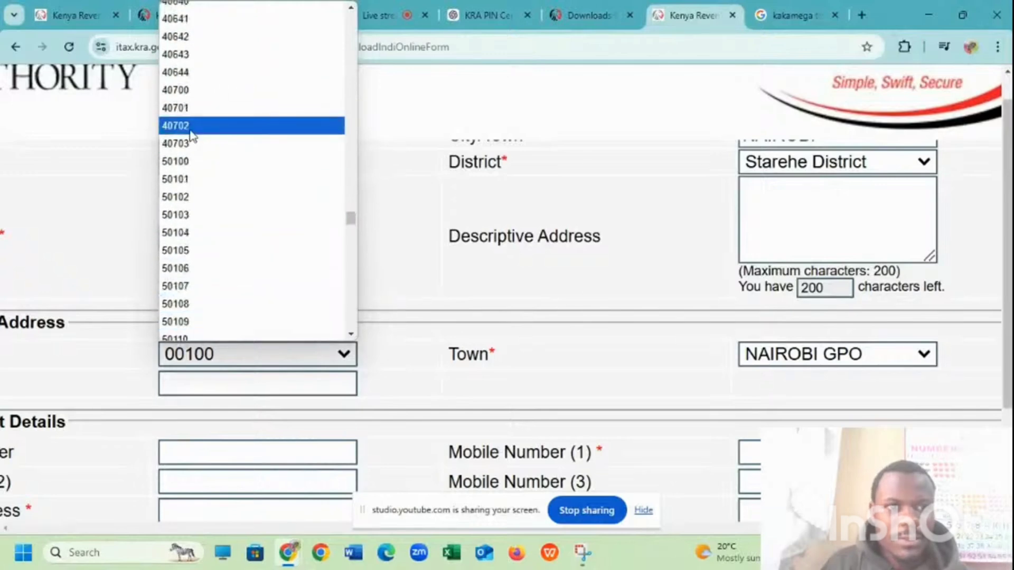
{"action": "scroll", "coordinate": [214, 234], "scroll_direction": "down", "scroll_amount": 1}
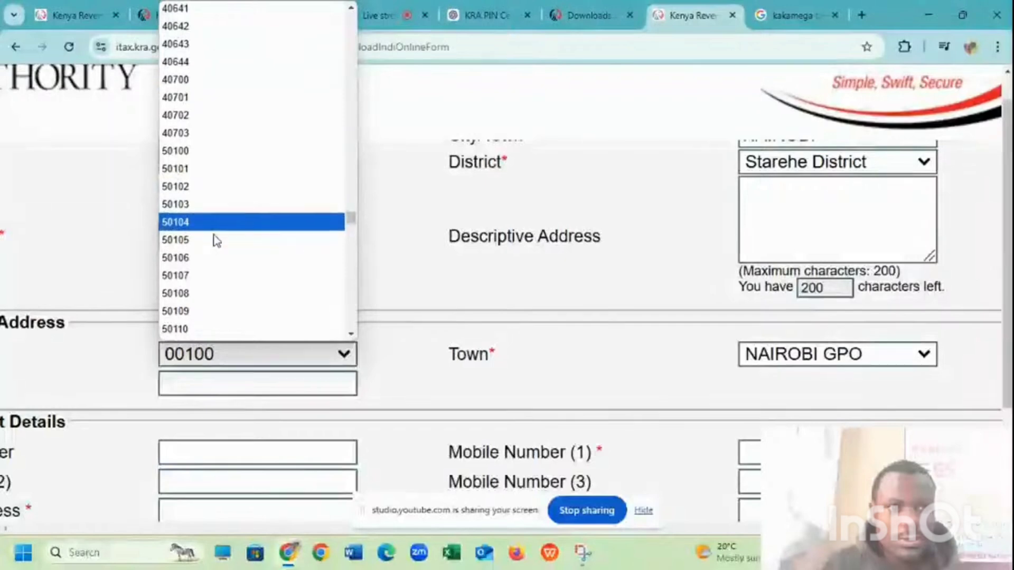
{"action": "left_click", "coordinate": [191, 152]}
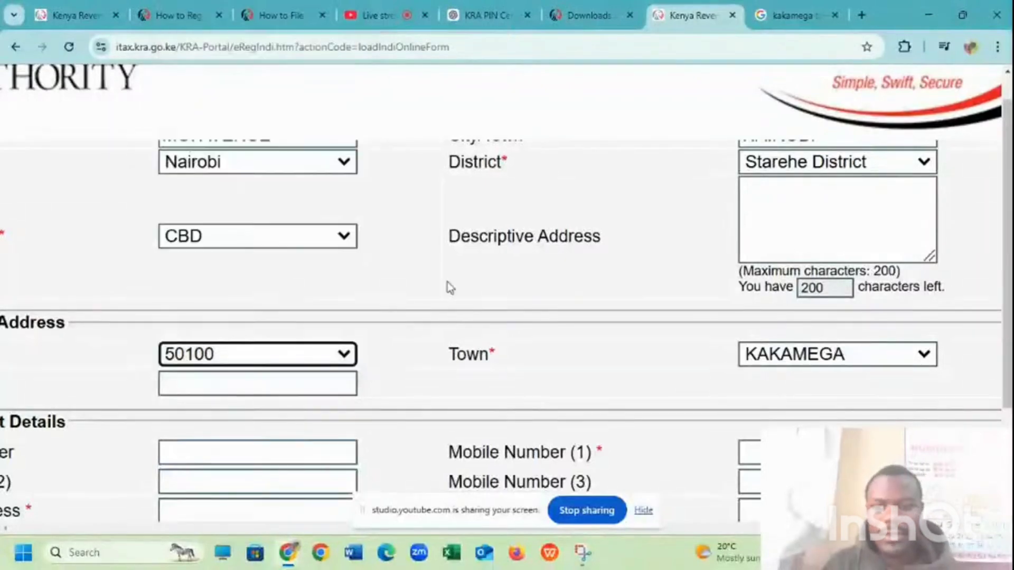
- Change the postal code to 00100 so the town reads NAIROBI GPO
{"action": "scroll", "coordinate": [840, 318], "scroll_direction": "up", "scroll_amount": 2}
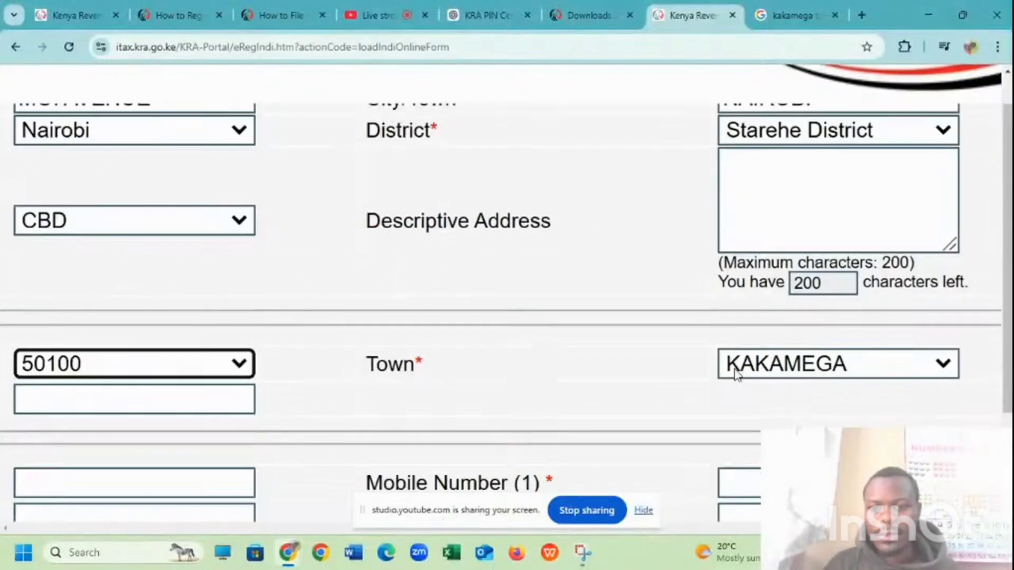
{"action": "scroll", "coordinate": [734, 370], "scroll_direction": "left", "scroll_amount": 1}
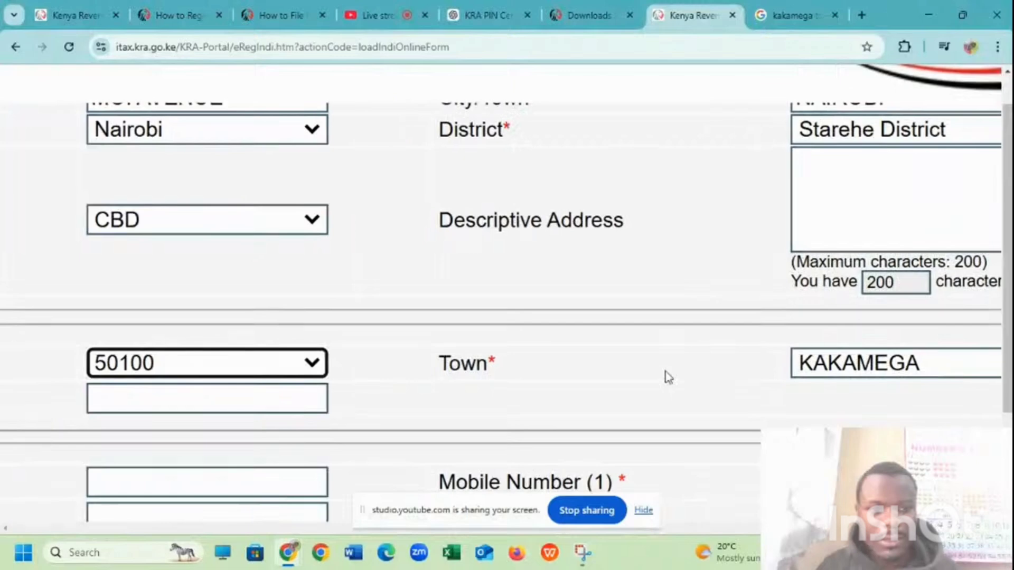
{"action": "scroll", "coordinate": [668, 378], "scroll_direction": "left", "scroll_amount": 1}
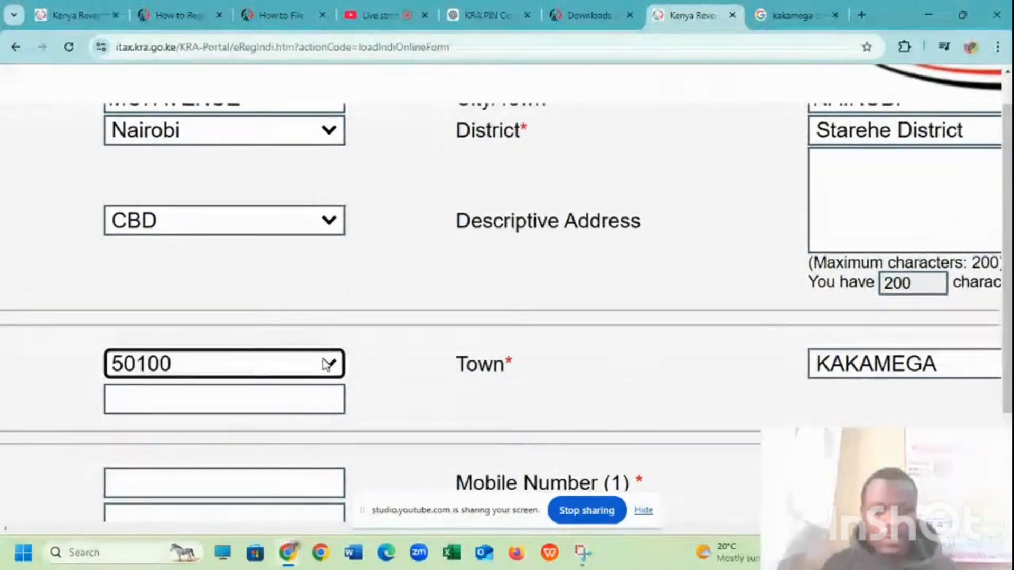
{"action": "left_click", "coordinate": [327, 365]}
{"action": "scroll", "coordinate": [297, 216], "scroll_direction": "up", "scroll_amount": 10}
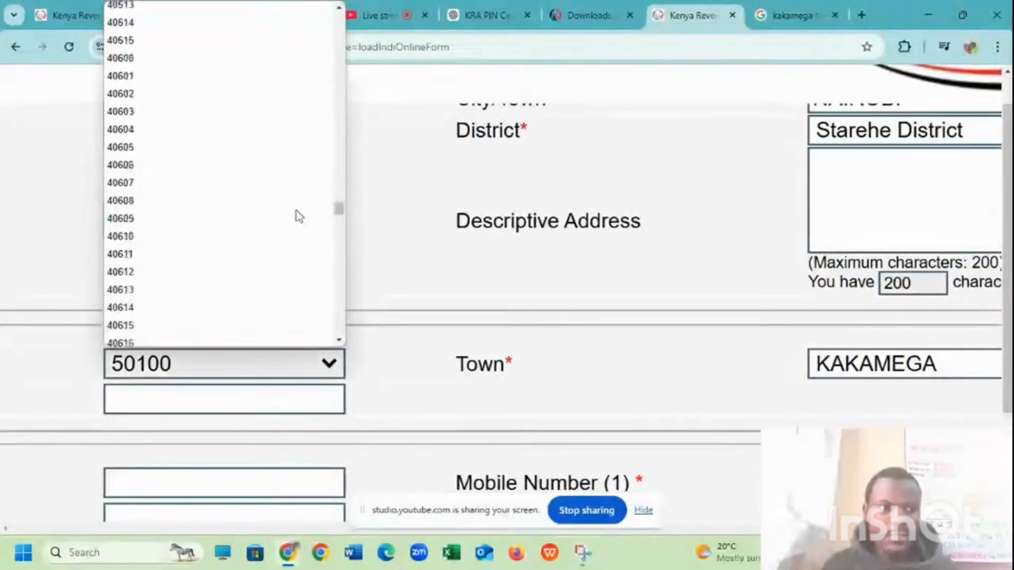
{"action": "scroll", "coordinate": [299, 217], "scroll_direction": "up", "scroll_amount": 20}
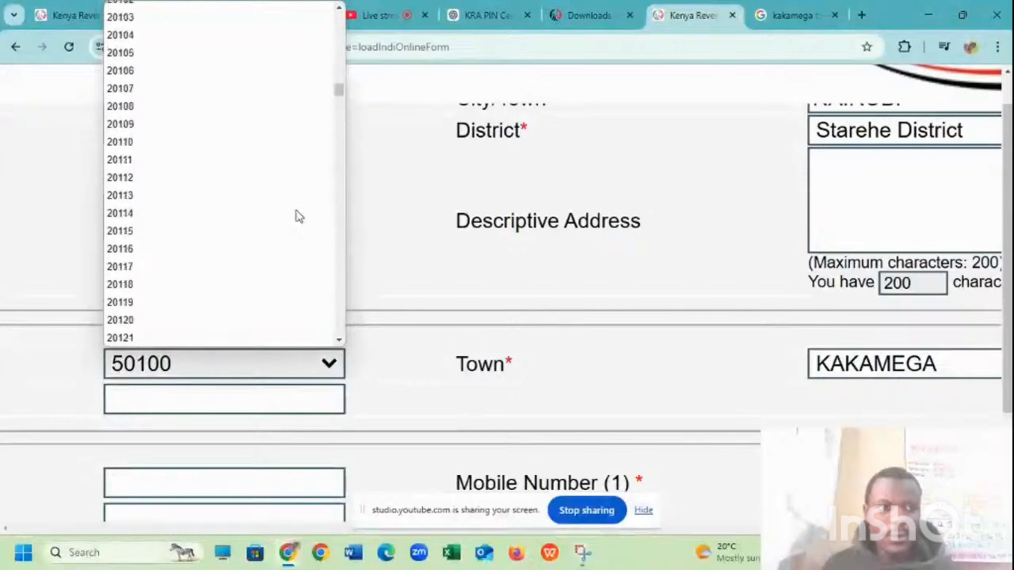
{"action": "scroll", "coordinate": [297, 216], "scroll_direction": "up", "scroll_amount": 10}
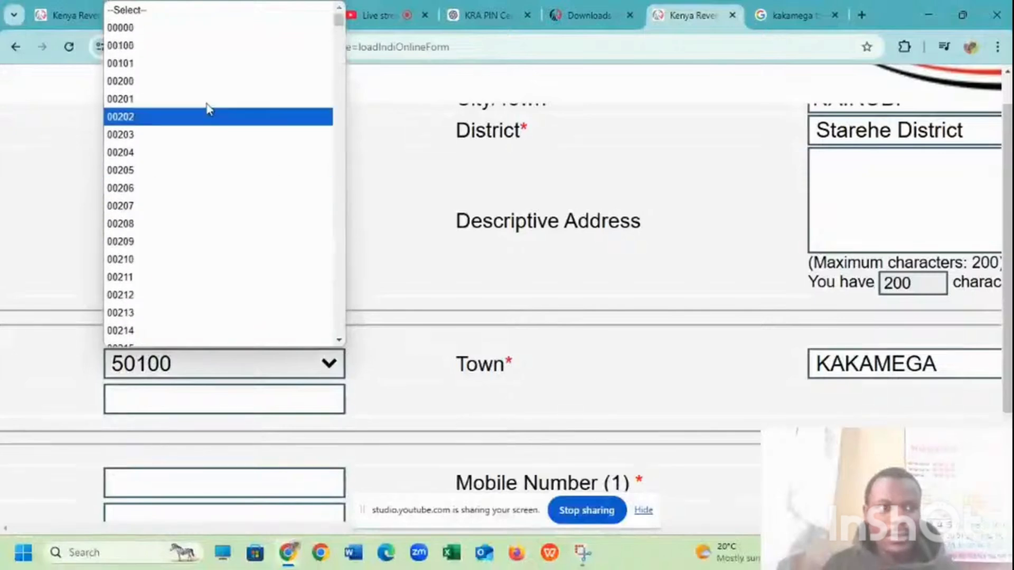
{"action": "left_click", "coordinate": [161, 50]}
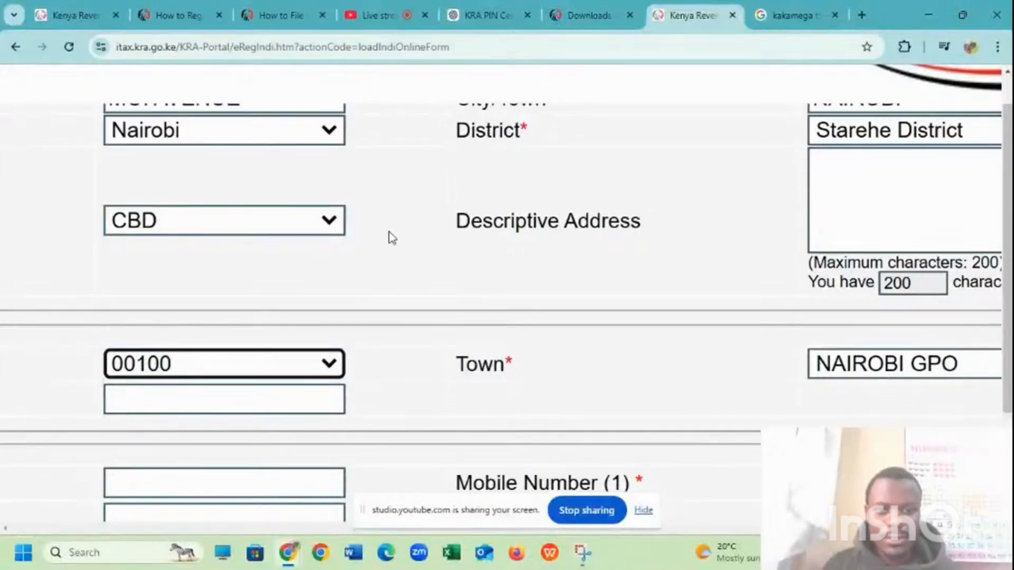
{"action": "key", "text": "ctrl+0"}
{"action": "scroll", "coordinate": [391, 238], "scroll_direction": "down", "scroll_amount": 1}
{"action": "scroll", "coordinate": [391, 238], "scroll_direction": "up", "scroll_amount": 1}
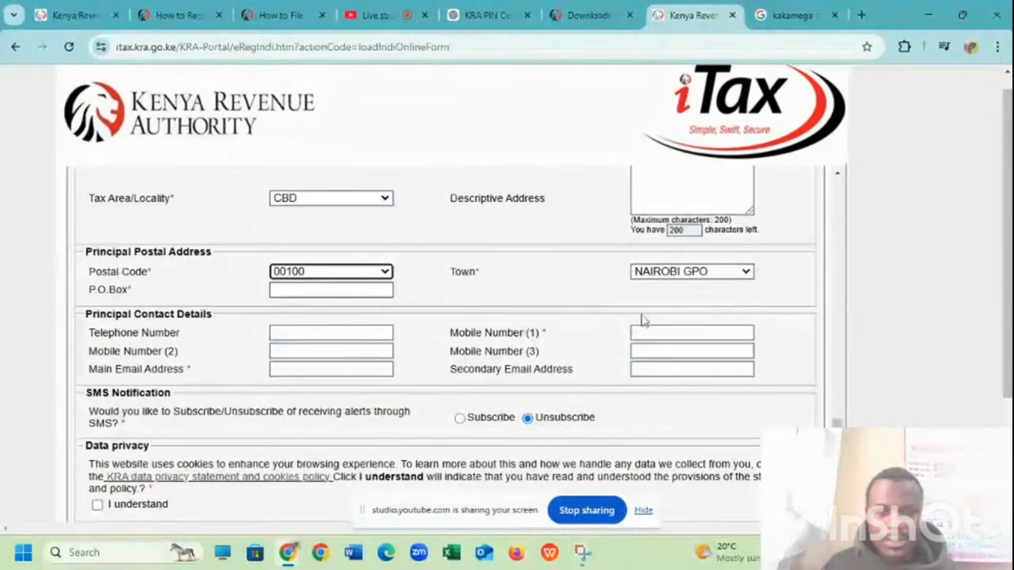
- Enter the applicant's Gmail address as the main email, bringing up the One Time Password field
{"action": "left_click", "coordinate": [304, 369]}
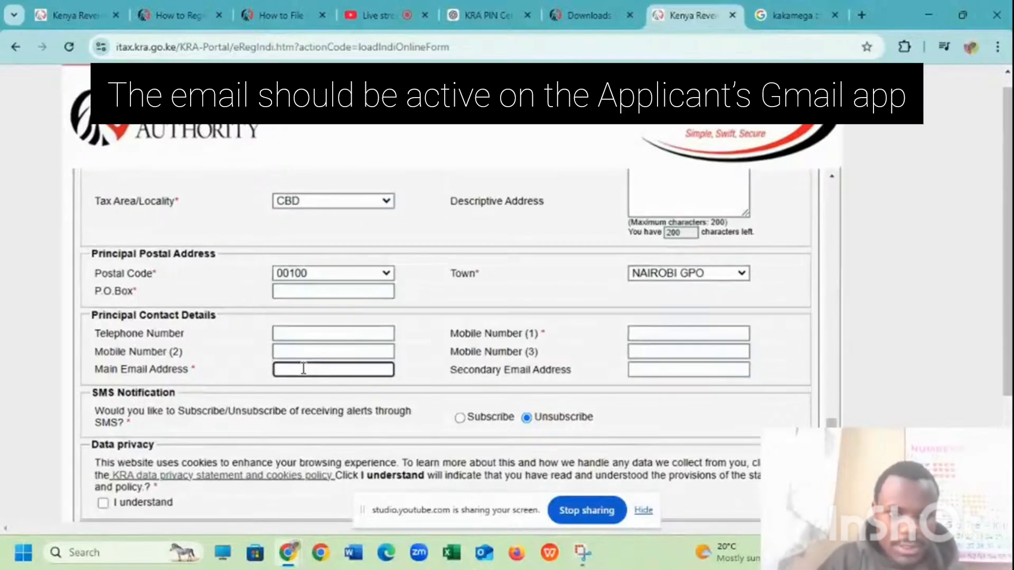
{"action": "key", "text": "ctrl+minus"}
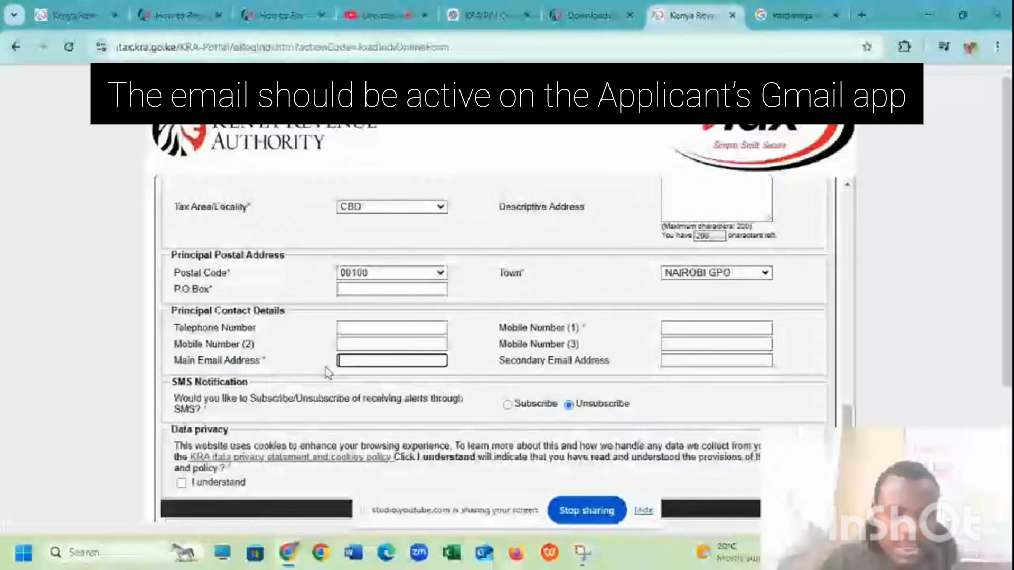
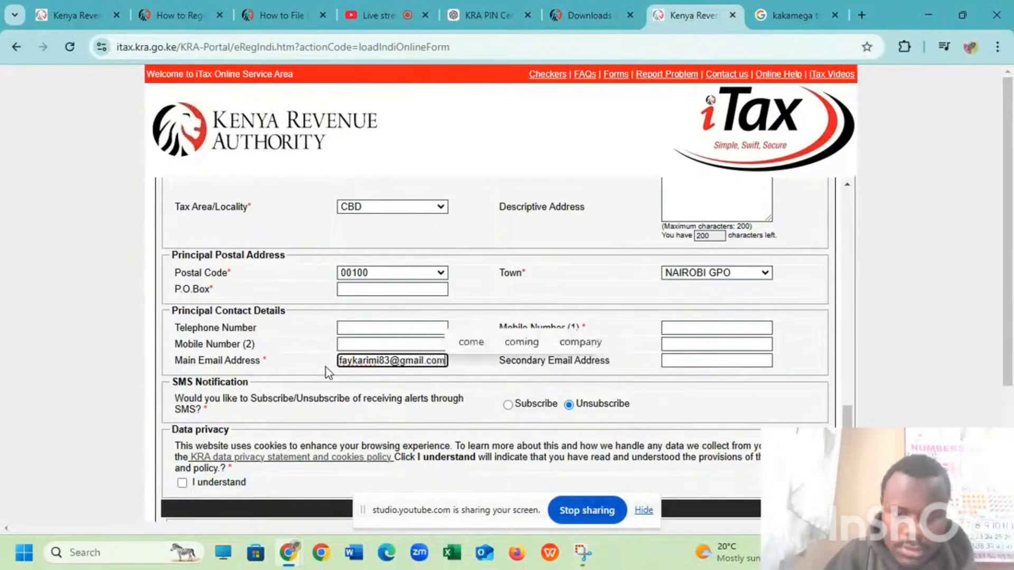
{"action": "left_click", "coordinate": [466, 374]}
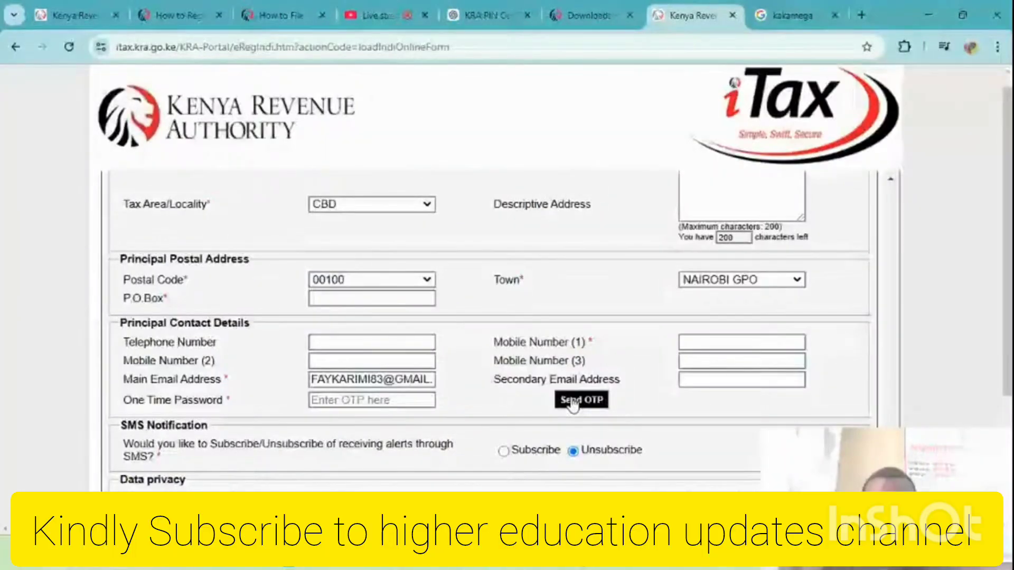
{"action": "scroll", "coordinate": [574, 405], "scroll_direction": "up", "scroll_amount": 3}
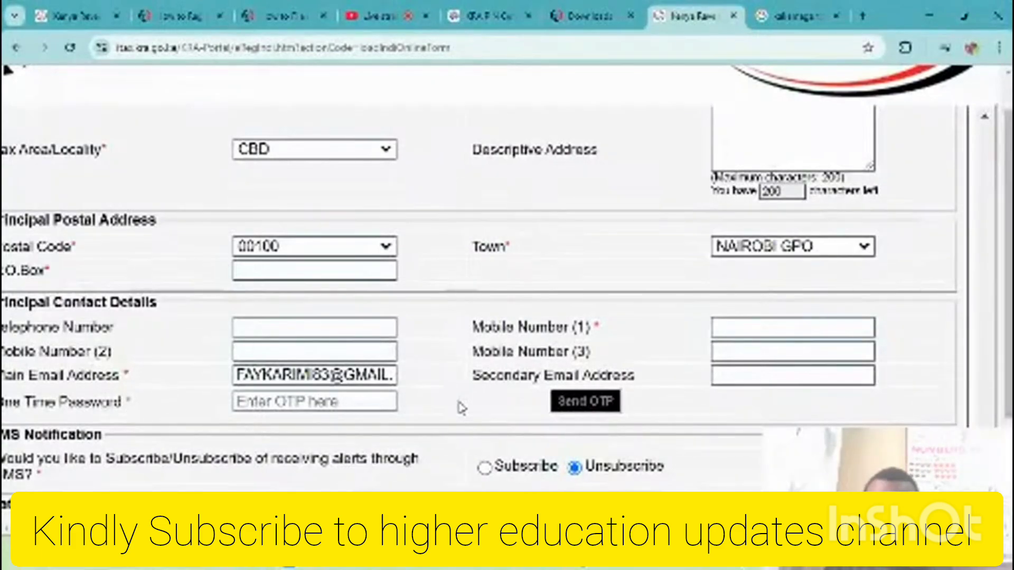
- Answer No to having an alternative address and to declaring a bank account
{"action": "scroll", "coordinate": [461, 407], "scroll_direction": "down", "scroll_amount": 5}
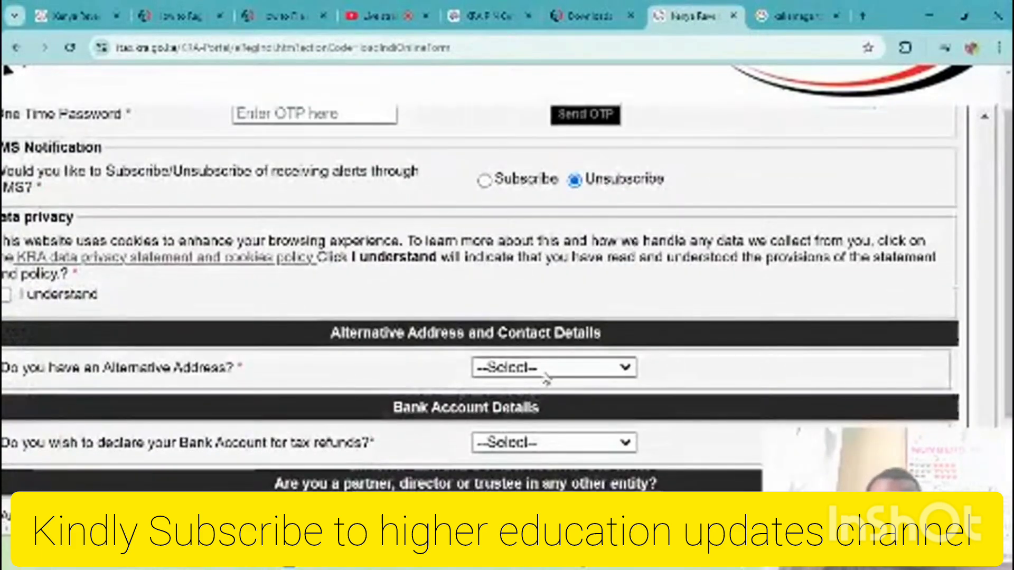
{"action": "left_click", "coordinate": [546, 369]}
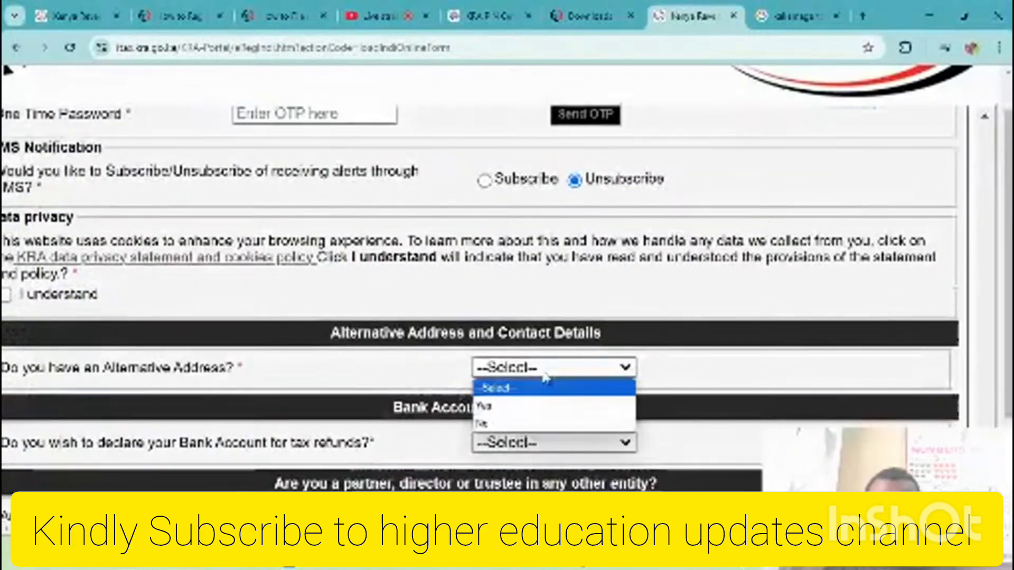
{"action": "left_click", "coordinate": [540, 423]}
{"action": "scroll", "coordinate": [538, 429], "scroll_direction": "down", "scroll_amount": 1}
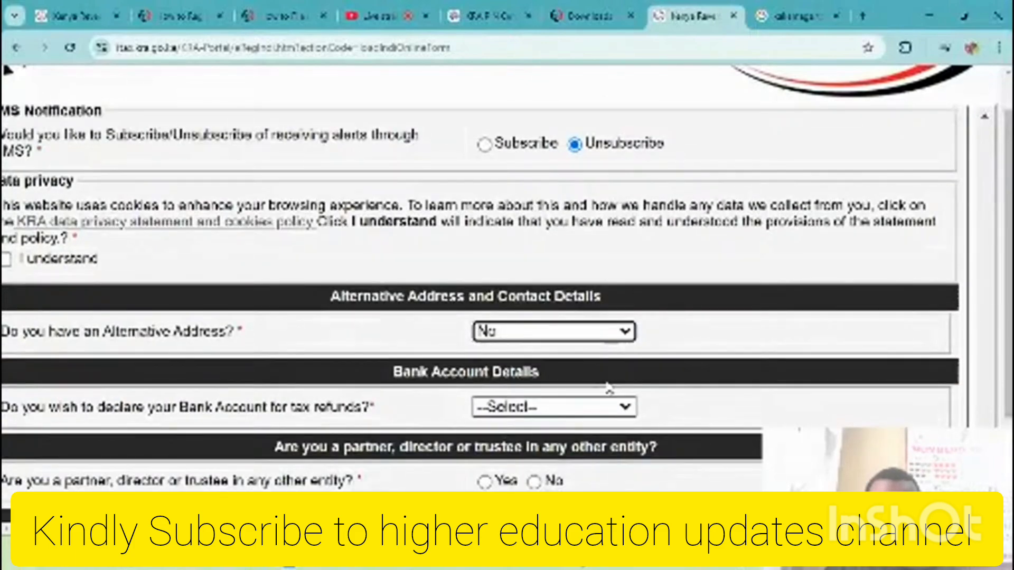
{"action": "scroll", "coordinate": [609, 388], "scroll_direction": "down", "scroll_amount": 1}
{"action": "scroll", "coordinate": [608, 338], "scroll_direction": "down", "scroll_amount": 1}
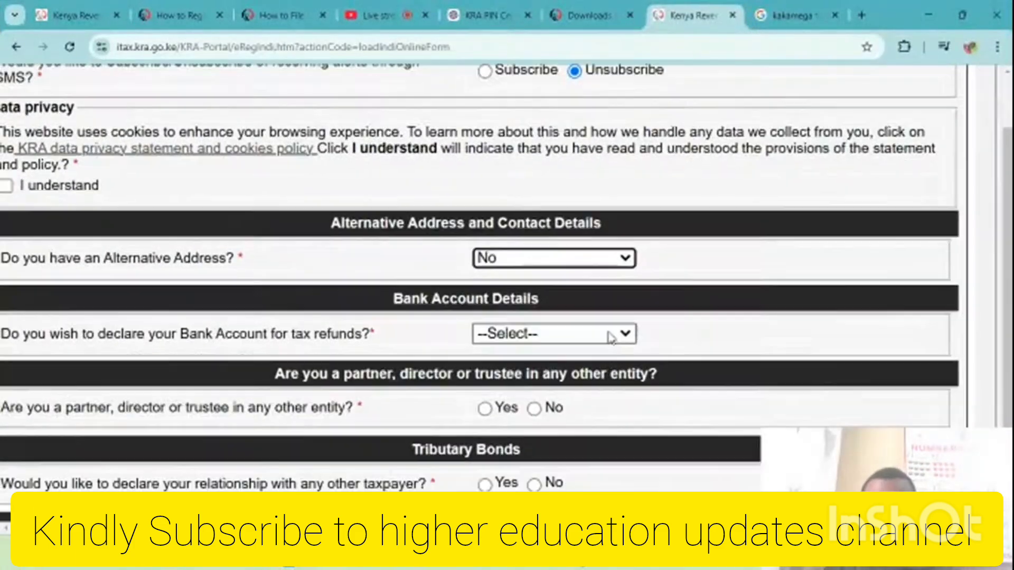
{"action": "scroll", "coordinate": [610, 337], "scroll_direction": "down", "scroll_amount": 1}
{"action": "left_click", "coordinate": [577, 318]}
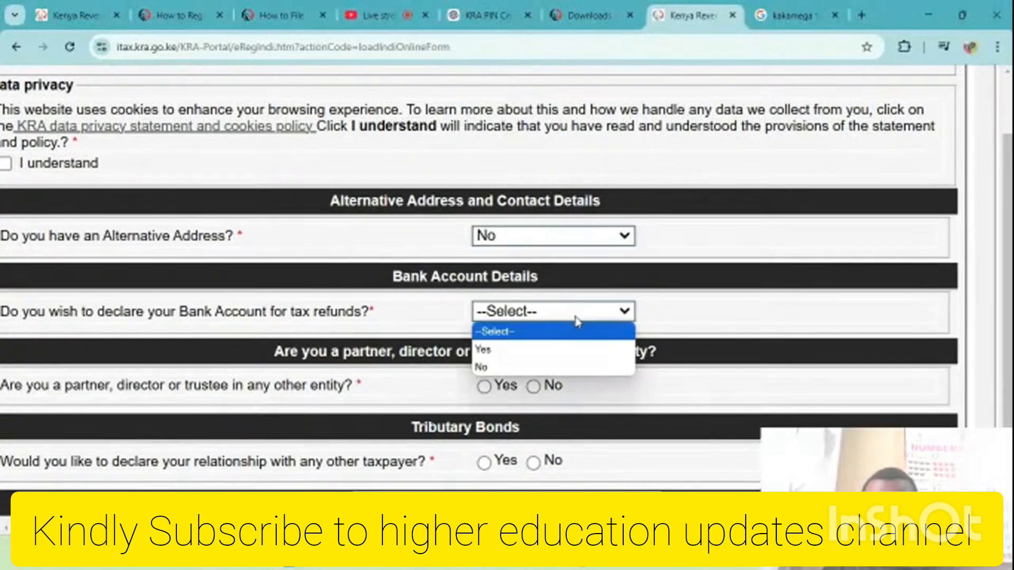
{"action": "left_click", "coordinate": [562, 368]}
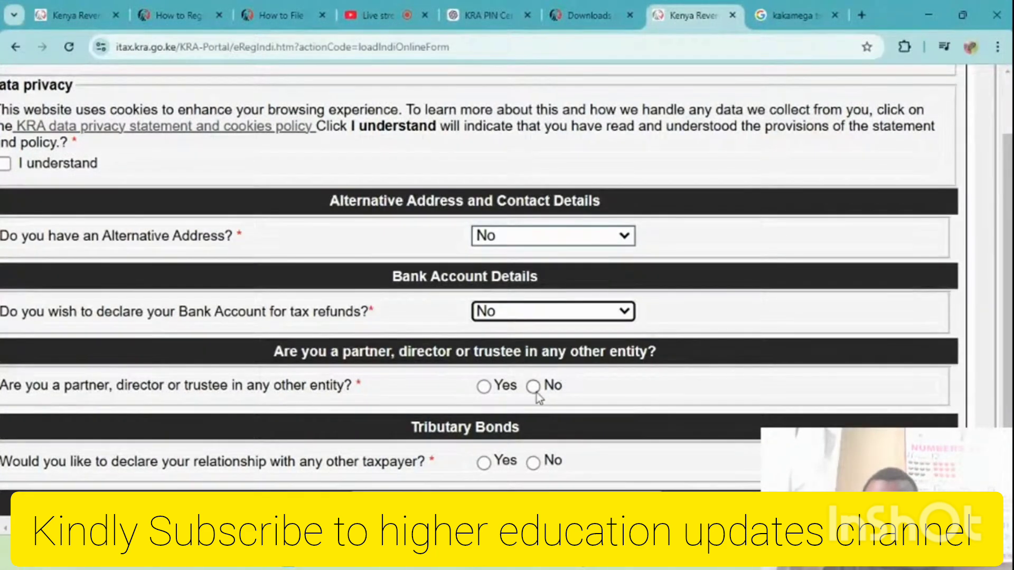
- Answer No to being a partner/director and to declaring a taxpayer relationship
{"action": "scroll", "coordinate": [535, 395], "scroll_direction": "left", "scroll_amount": 2}
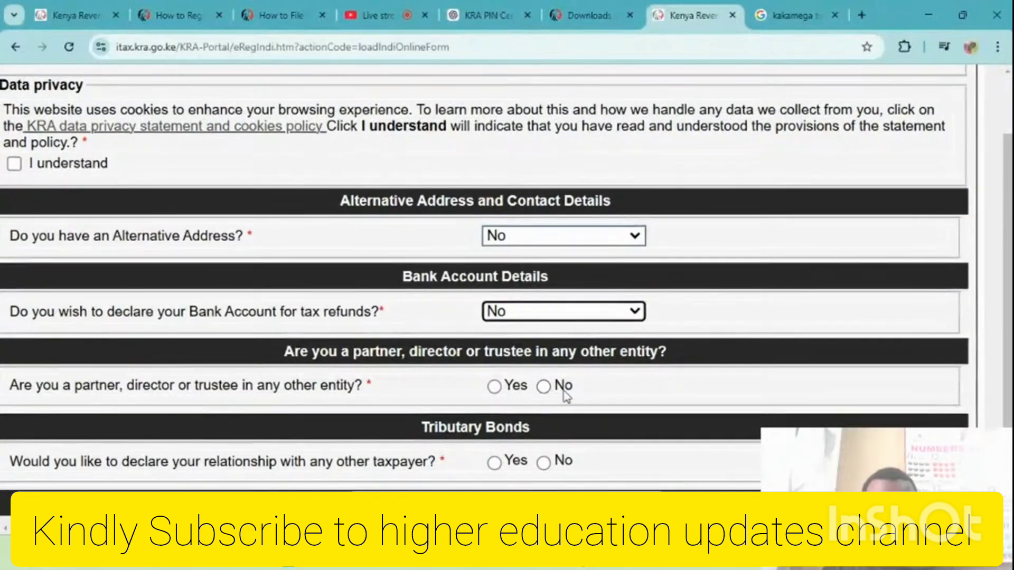
{"action": "left_click", "coordinate": [544, 387]}
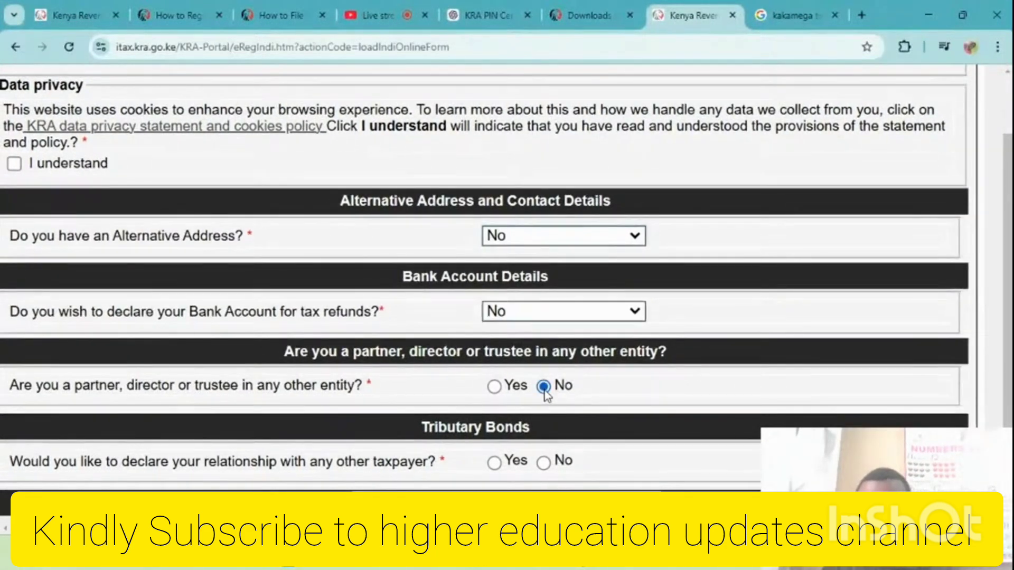
{"action": "left_click", "coordinate": [544, 464]}
{"action": "scroll", "coordinate": [515, 431], "scroll_direction": "up", "scroll_amount": 4}
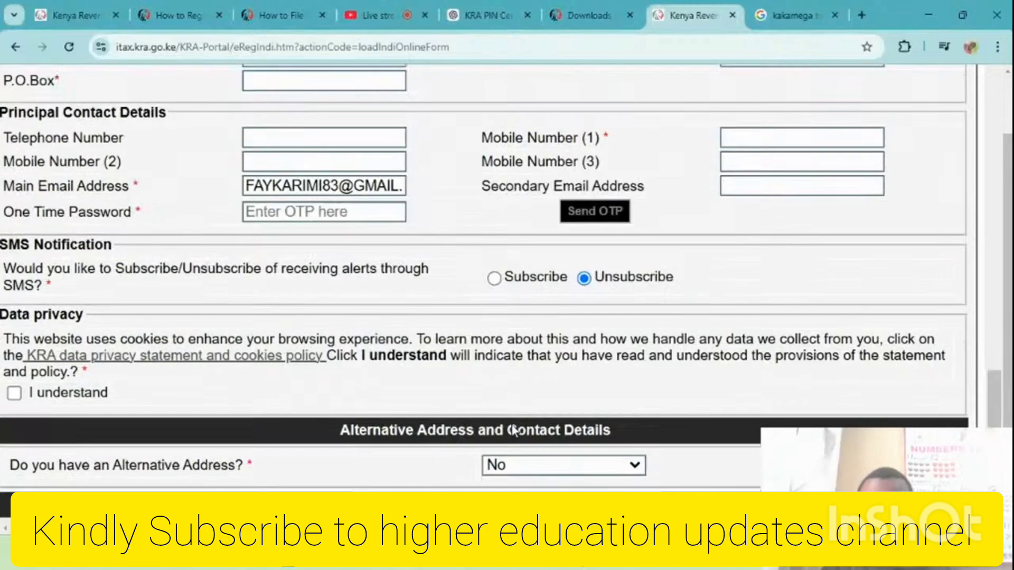
{"action": "scroll", "coordinate": [514, 430], "scroll_direction": "up", "scroll_amount": 20}
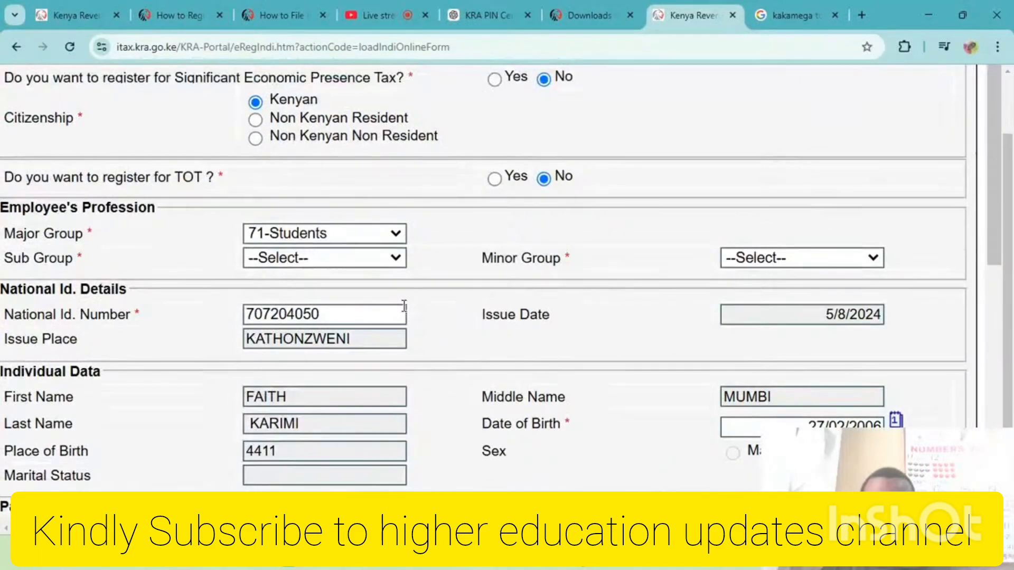
{"action": "scroll", "coordinate": [405, 307], "scroll_direction": "up", "scroll_amount": 5}
- Tick Income Tax Resident in Section B and set its registration date to 31/01/2025
{"action": "left_click", "coordinate": [305, 247]}
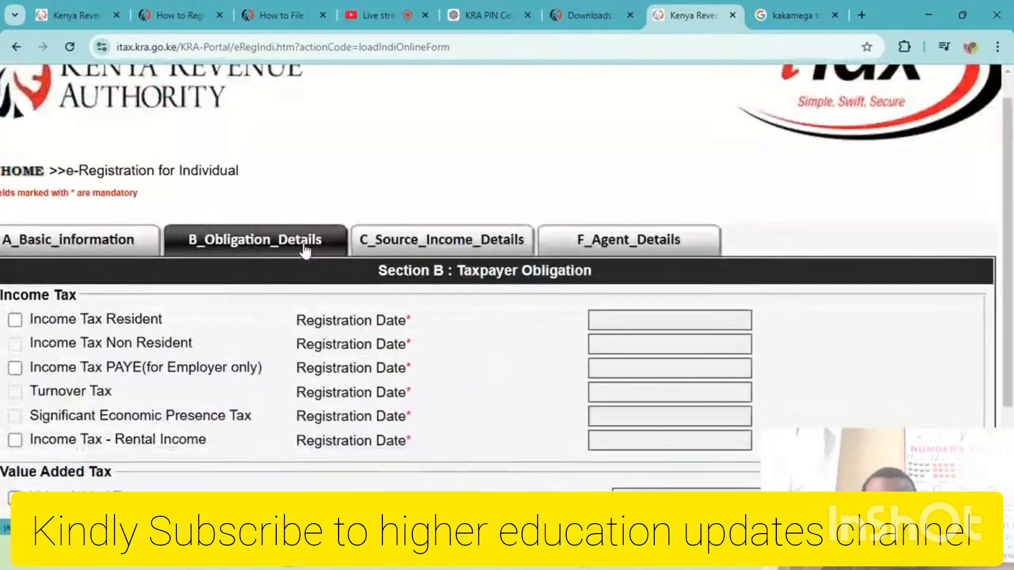
{"action": "scroll", "coordinate": [306, 324], "scroll_direction": "down", "scroll_amount": 2}
{"action": "scroll", "coordinate": [250, 317], "scroll_direction": "left", "scroll_amount": 2}
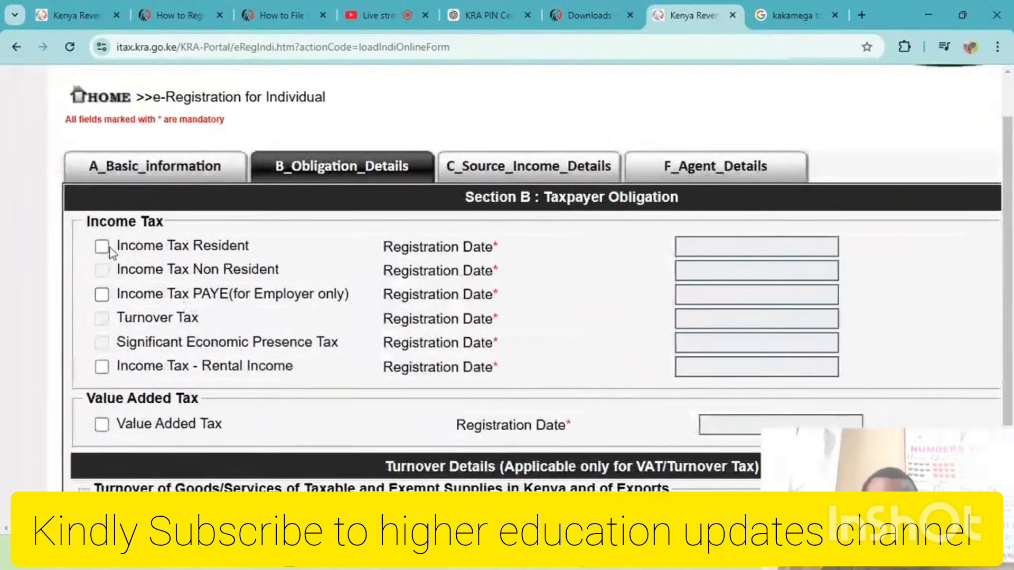
{"action": "left_click", "coordinate": [102, 247]}
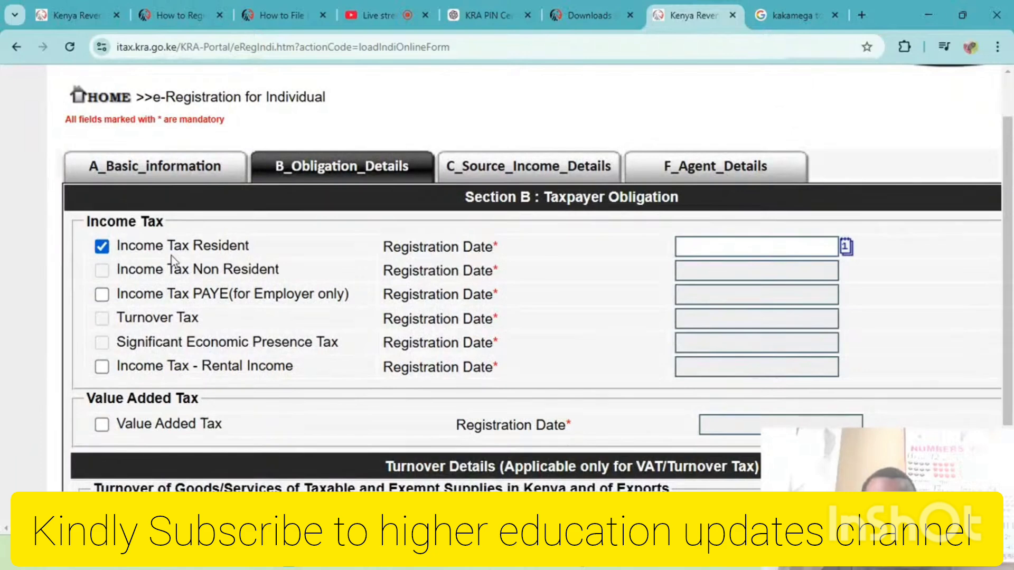
{"action": "left_click", "coordinate": [745, 239]}
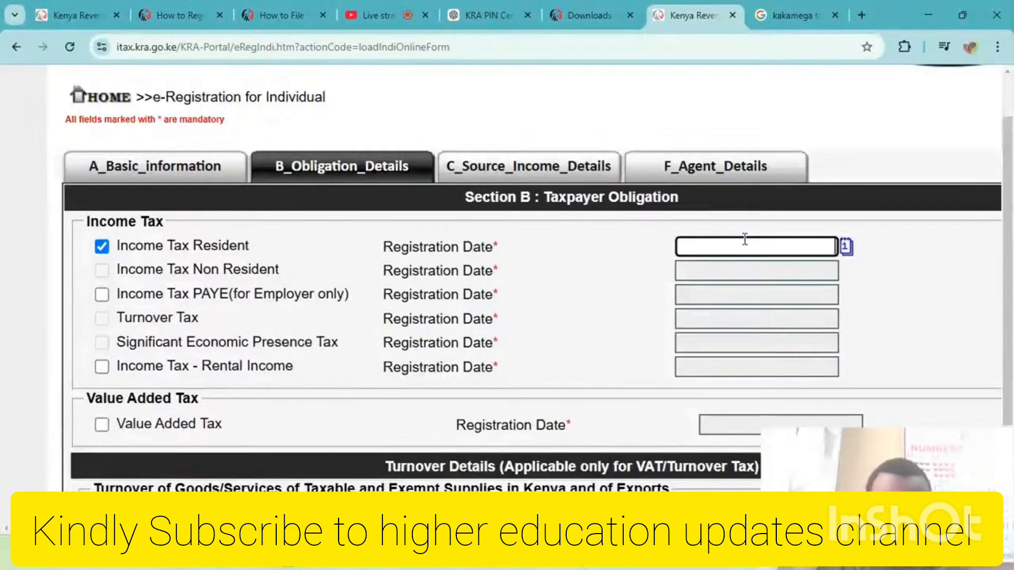
{"action": "type", "text": "31/01"}
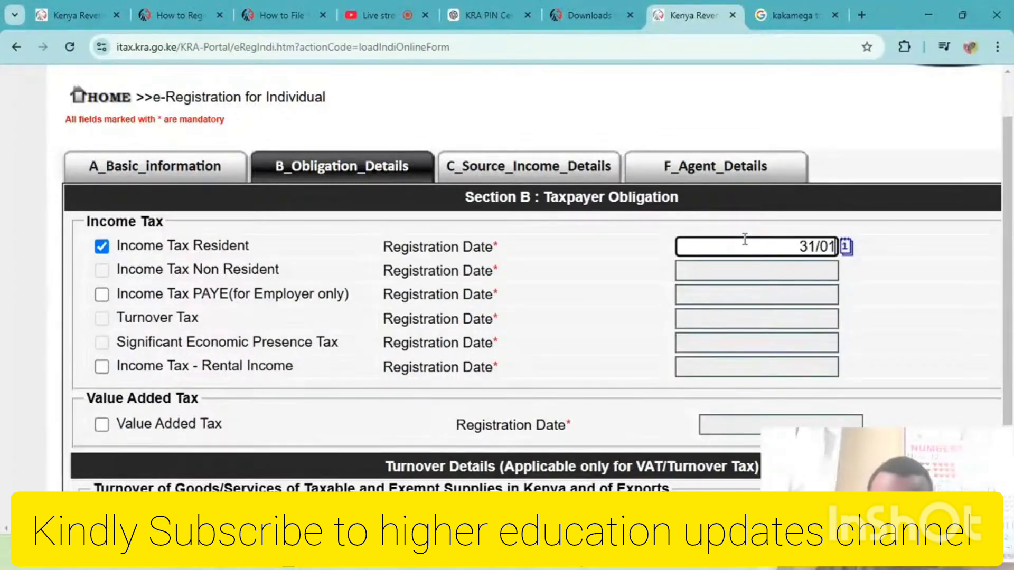
{"action": "type", "text": "/20205"}
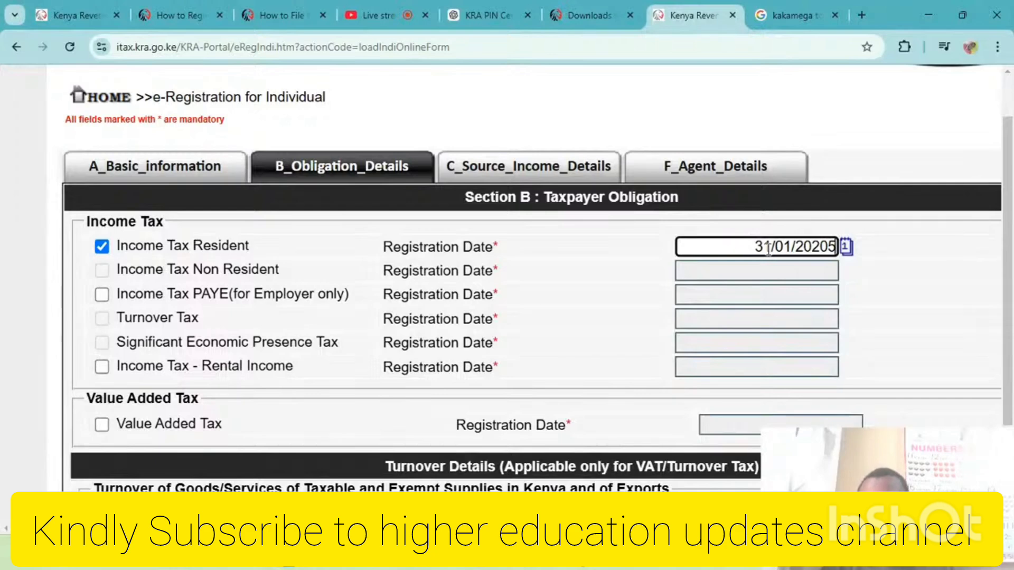
{"action": "key", "text": "BackSpace"}
{"action": "key", "text": "BackSpace"}
{"action": "type", "text": "5"}
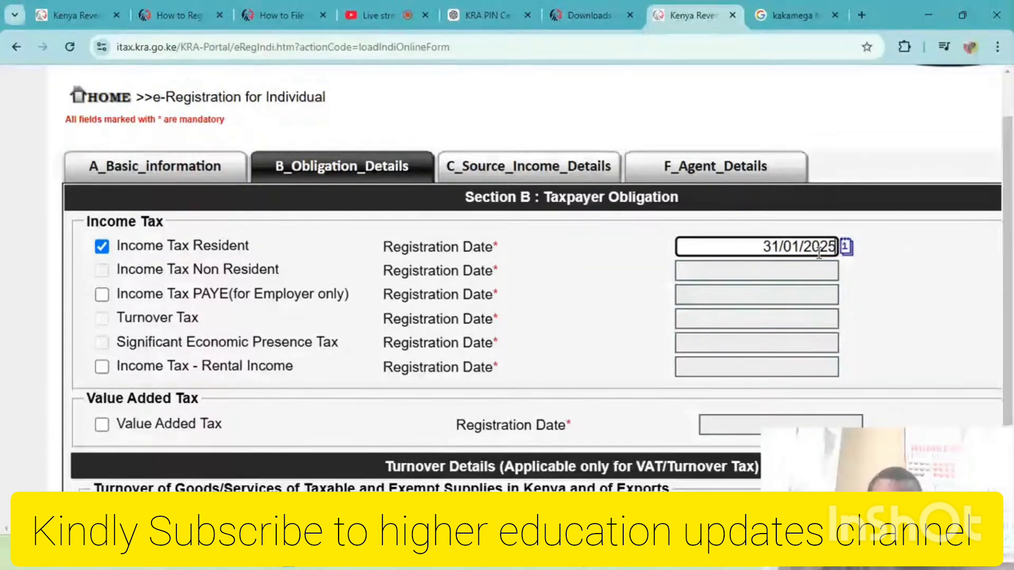
{"action": "scroll", "coordinate": [597, 270], "scroll_direction": "left", "scroll_amount": 1}
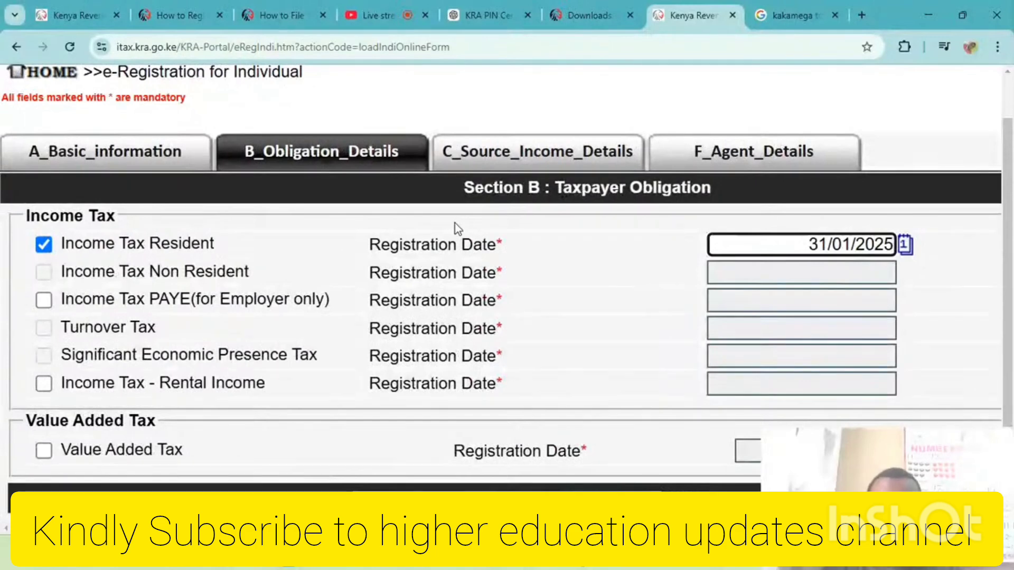
- In Section C, set Employment, Business and Rental Income all to No
{"action": "left_click", "coordinate": [515, 165]}
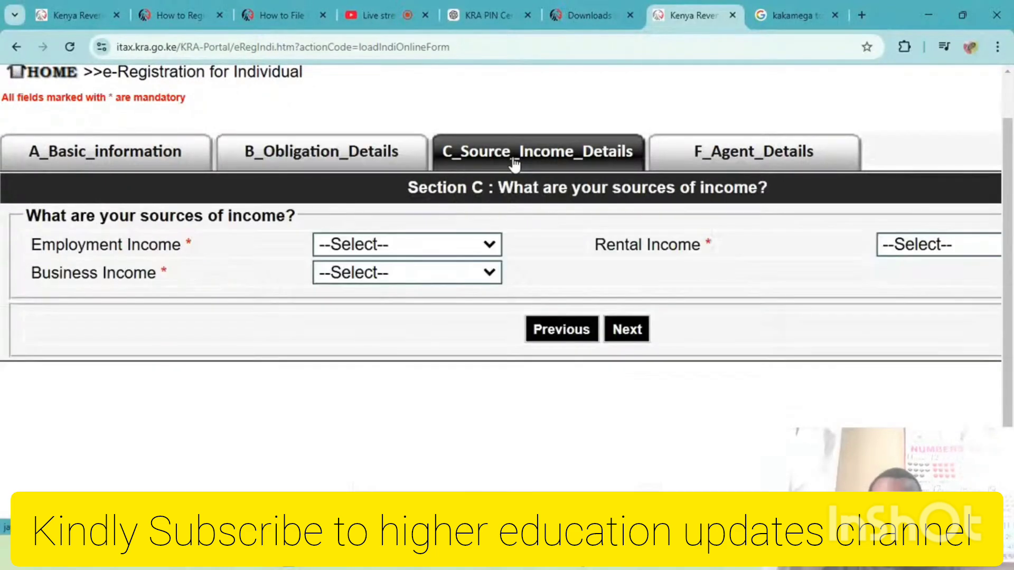
{"action": "left_click", "coordinate": [467, 243]}
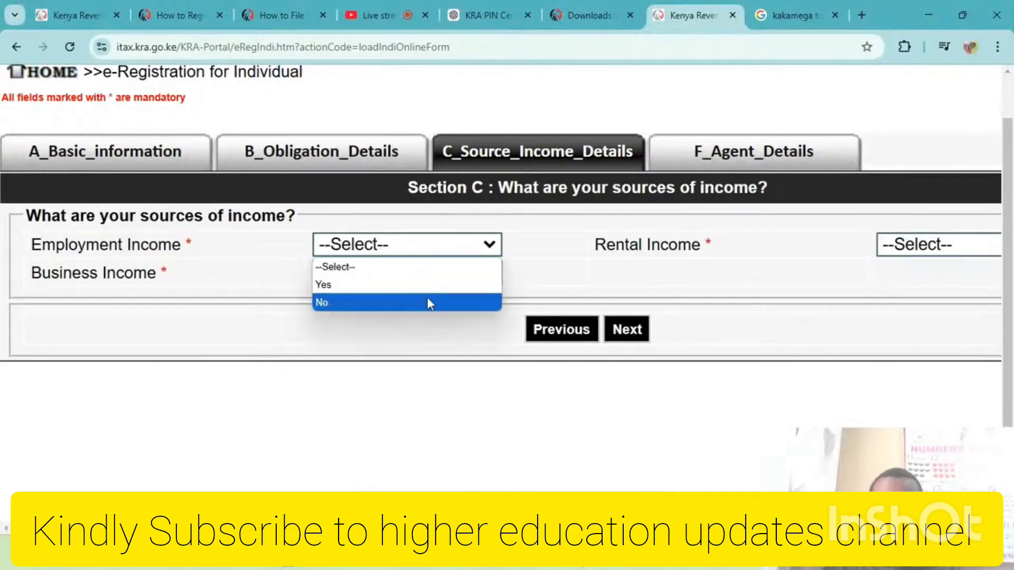
{"action": "left_click", "coordinate": [429, 303]}
{"action": "left_click", "coordinate": [483, 273]}
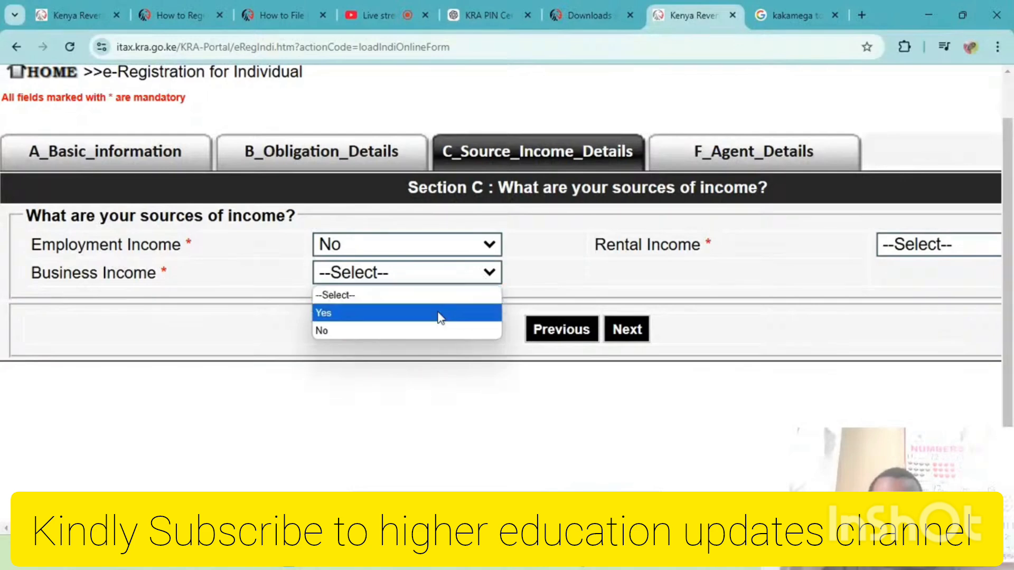
{"action": "left_click", "coordinate": [405, 331]}
{"action": "left_click", "coordinate": [944, 244]}
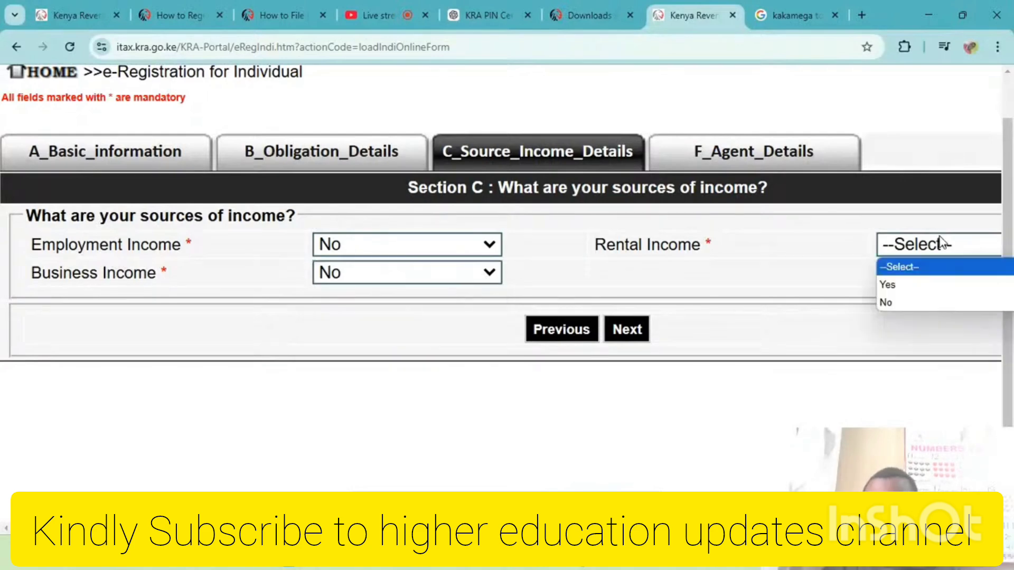
{"action": "left_click", "coordinate": [907, 303]}
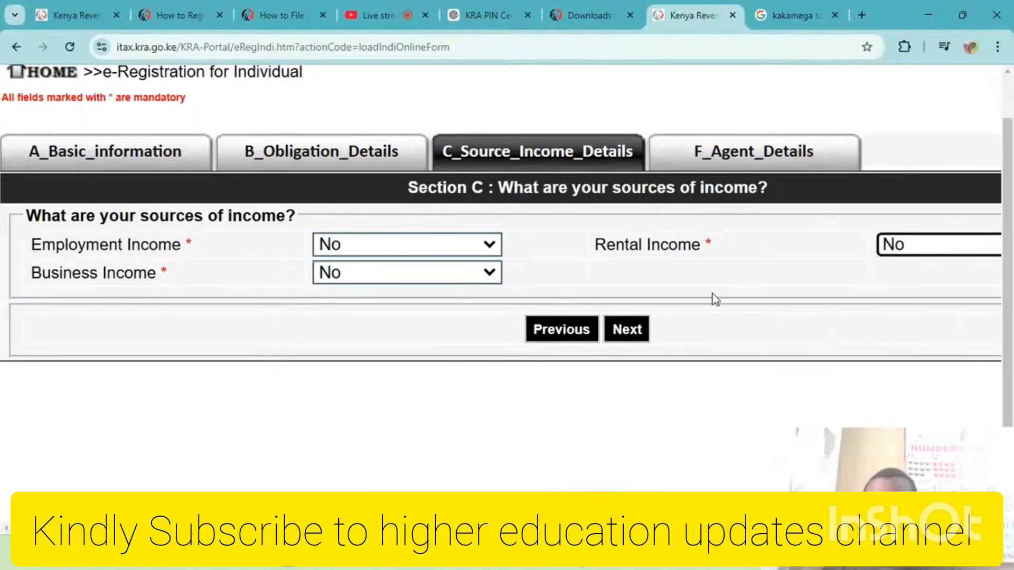
- Open Agent Details, leave the agent fields blank, and enter 6 as the arithmetic check answer
{"action": "left_click", "coordinate": [751, 160]}
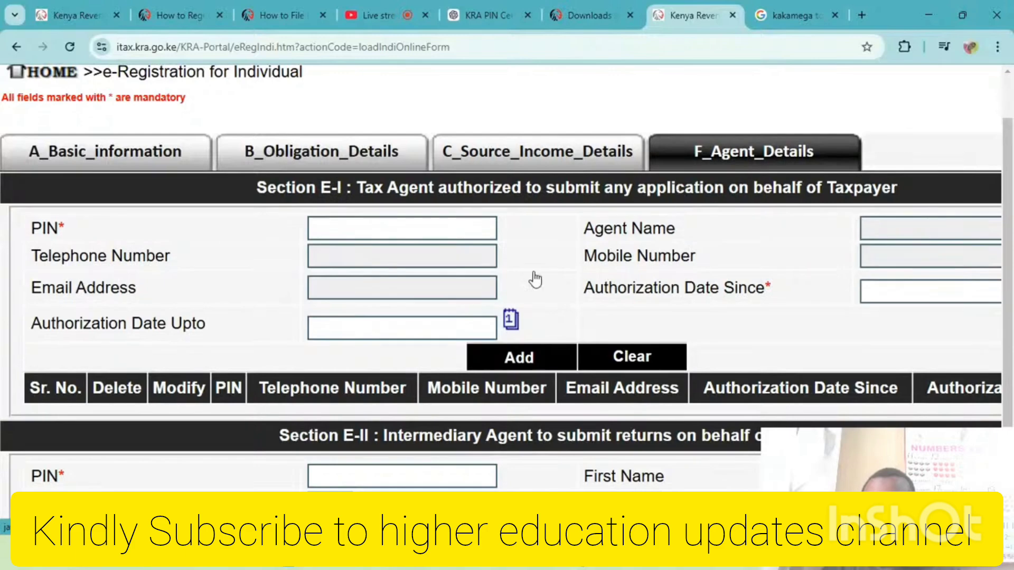
{"action": "scroll", "coordinate": [536, 279], "scroll_direction": "down", "scroll_amount": 4}
{"action": "scroll", "coordinate": [536, 278], "scroll_direction": "down", "scroll_amount": 4}
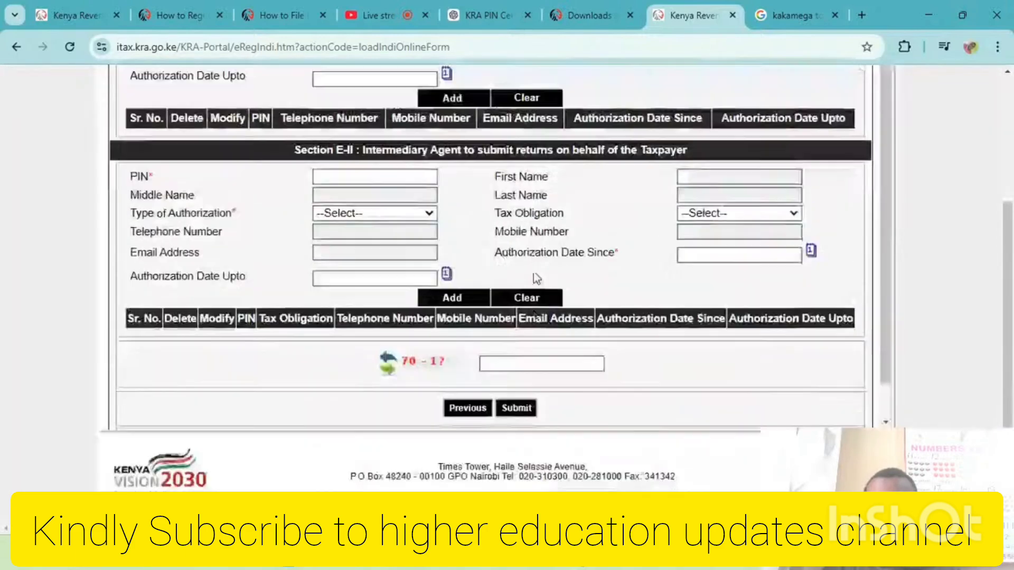
{"action": "scroll", "coordinate": [537, 278], "scroll_direction": "up", "scroll_amount": 3}
{"action": "scroll", "coordinate": [534, 280], "scroll_direction": "down", "scroll_amount": 2}
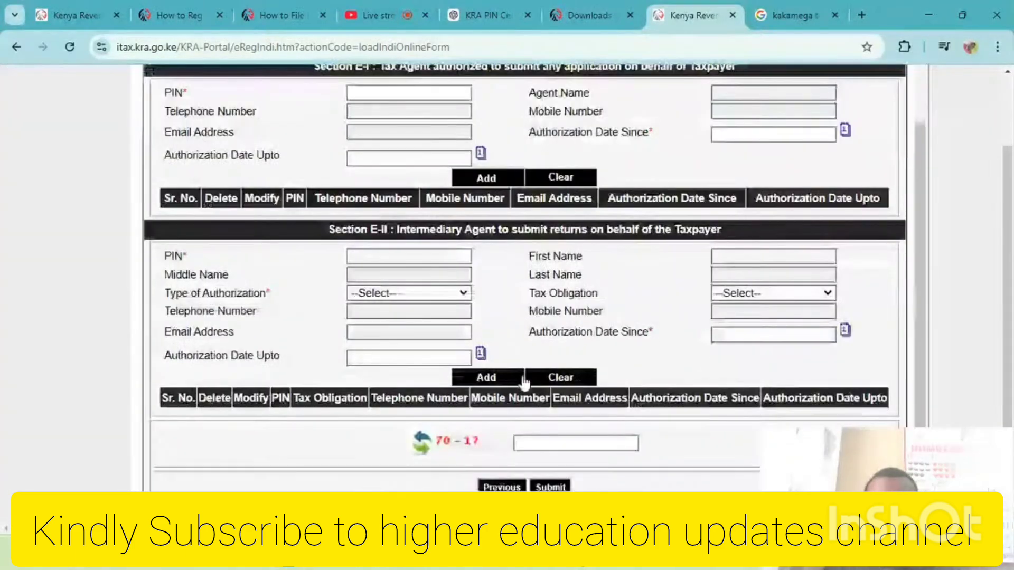
{"action": "scroll", "coordinate": [523, 376], "scroll_direction": "down", "scroll_amount": 3}
{"action": "left_click", "coordinate": [529, 350]}
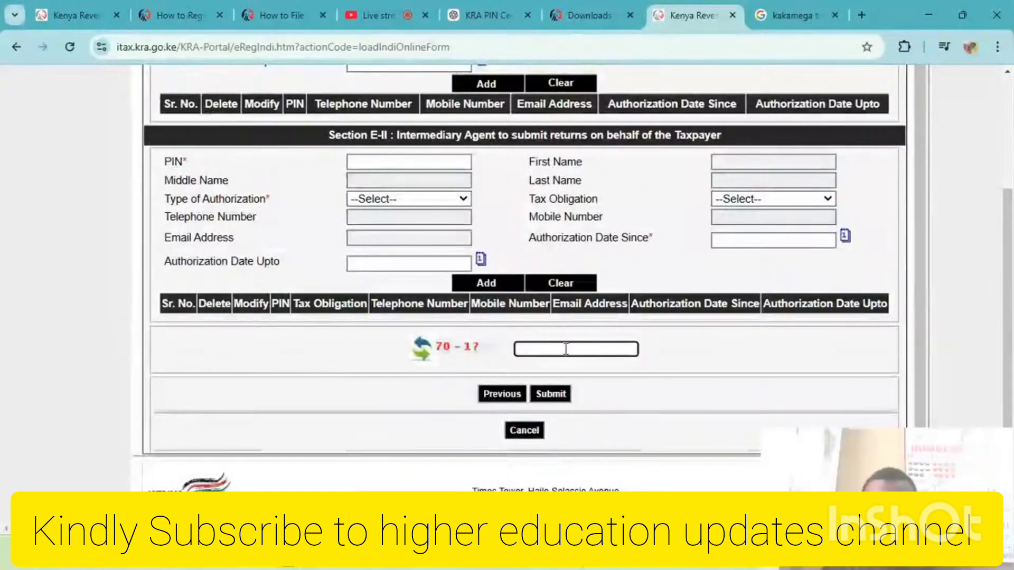
{"action": "type", "text": "69"}
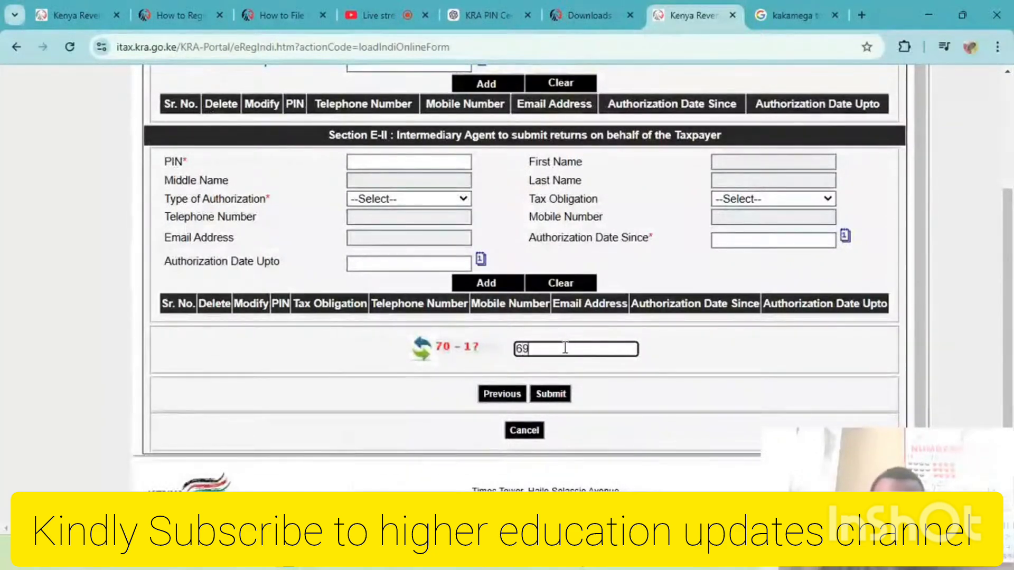
{"action": "scroll", "coordinate": [557, 348], "scroll_direction": "up", "scroll_amount": 6}
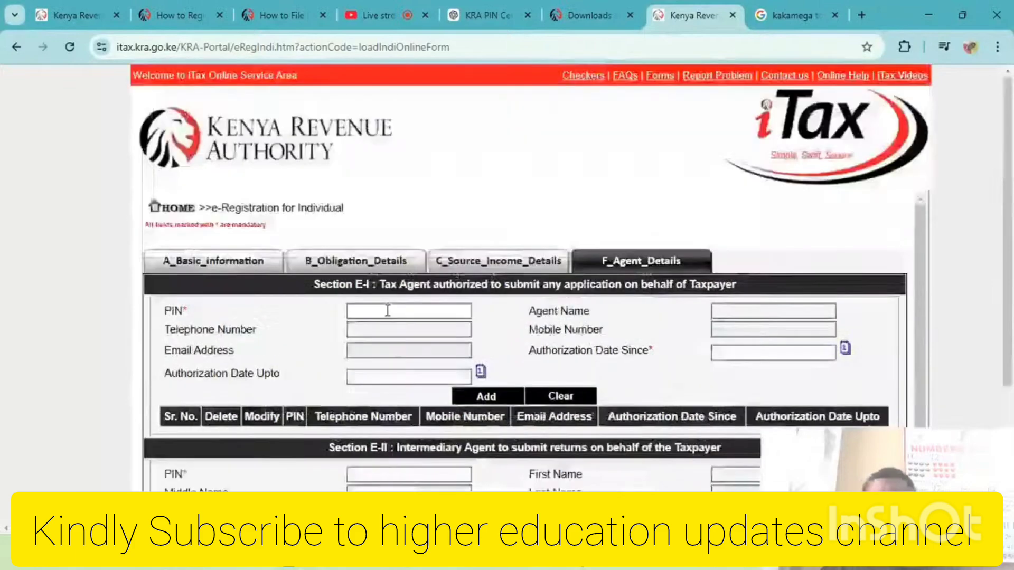
- Return to Basic Information and enter the one-time password sent to the email
{"action": "left_click", "coordinate": [195, 264]}
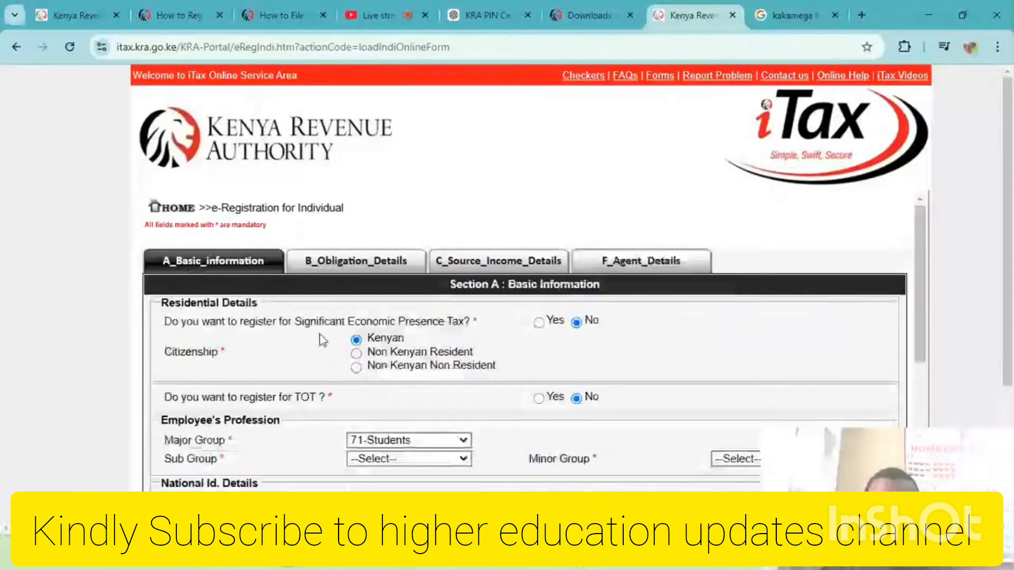
{"action": "scroll", "coordinate": [324, 339], "scroll_direction": "down", "scroll_amount": 4}
{"action": "scroll", "coordinate": [323, 339], "scroll_direction": "down", "scroll_amount": 10}
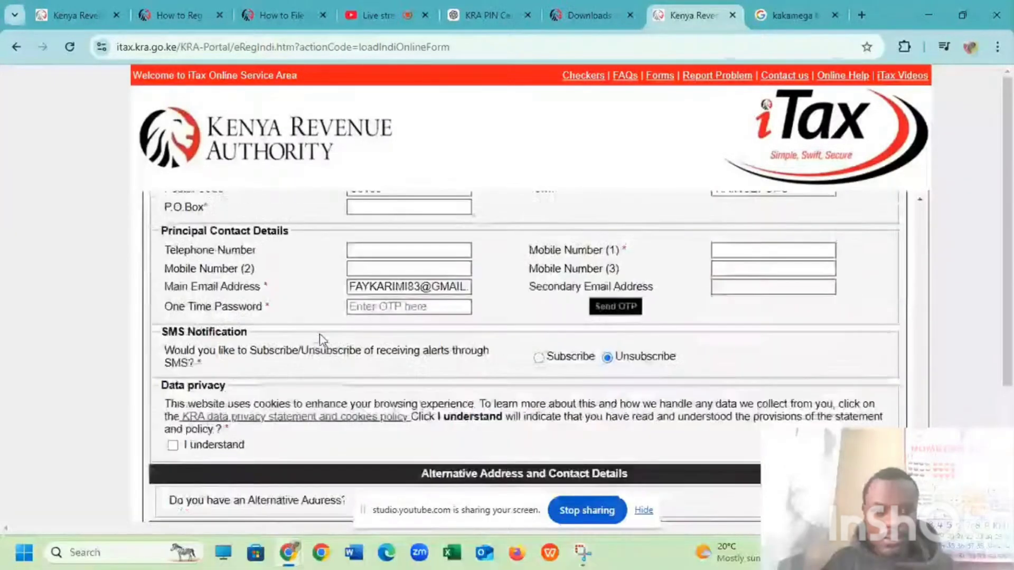
{"action": "left_click", "coordinate": [379, 259]}
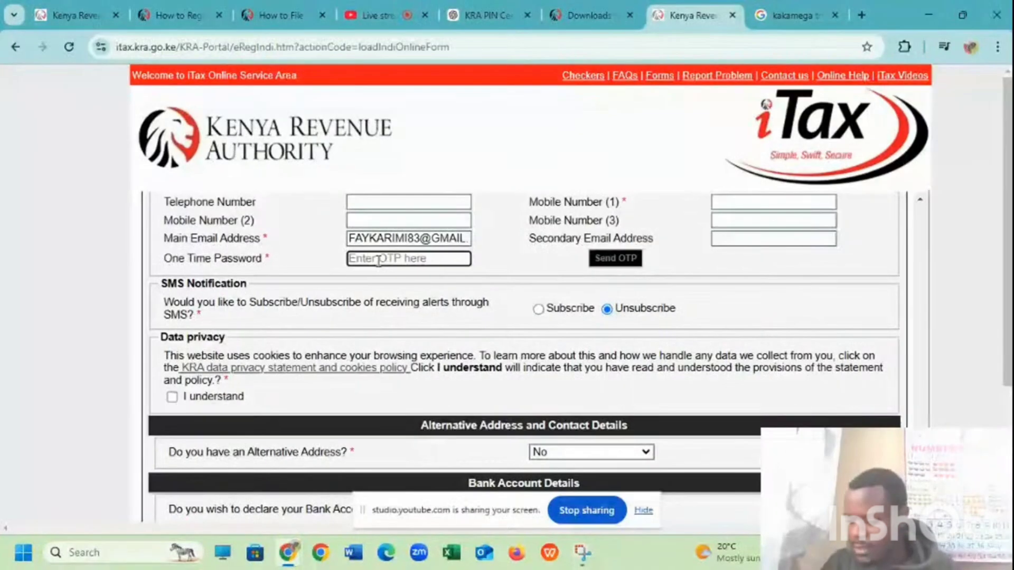
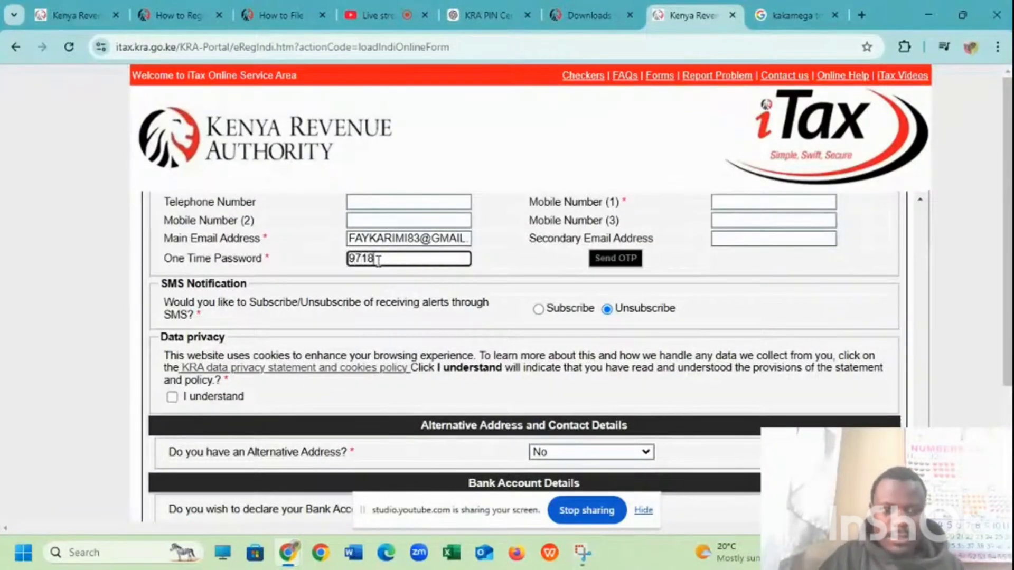
{"action": "scroll", "coordinate": [378, 260], "scroll_direction": "down", "scroll_amount": 2}
{"action": "scroll", "coordinate": [380, 267], "scroll_direction": "up", "scroll_amount": 5}
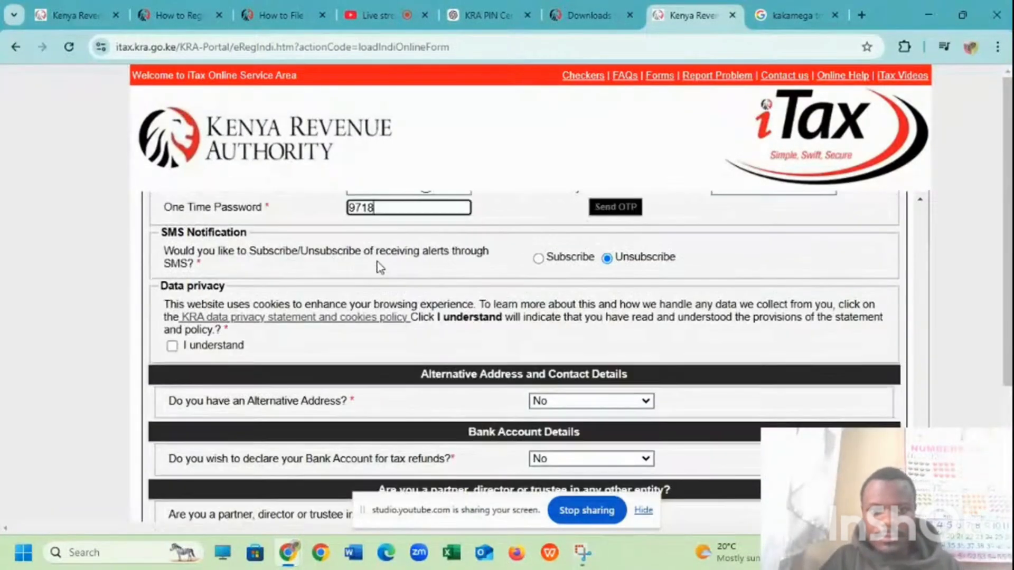
{"action": "scroll", "coordinate": [378, 267], "scroll_direction": "up", "scroll_amount": 1}
{"action": "scroll", "coordinate": [379, 266], "scroll_direction": "down", "scroll_amount": 3}
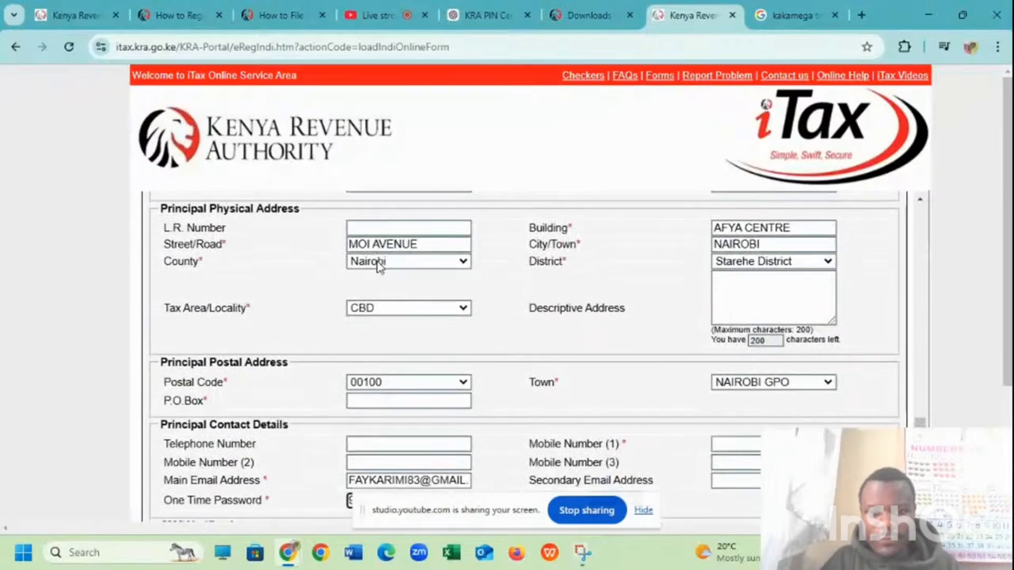
- Fill in Mobile Number (1) with the applicant's phone number
{"action": "left_click", "coordinate": [763, 344]}
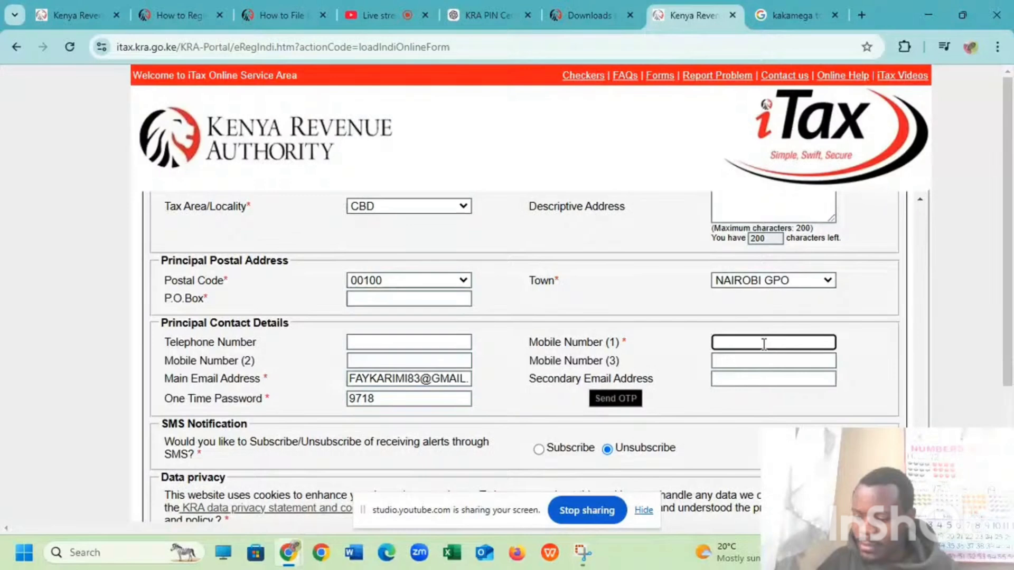
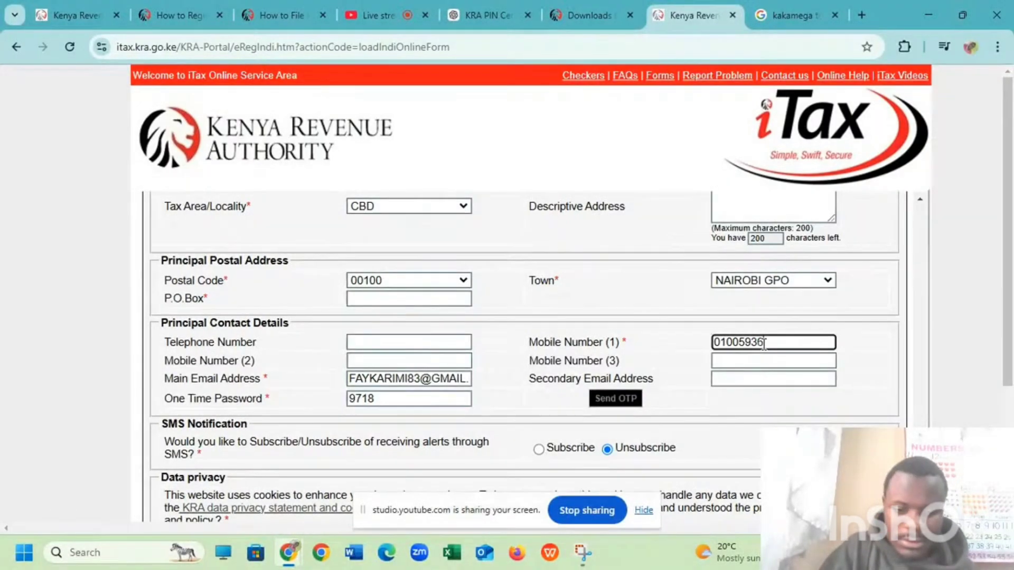
{"action": "scroll", "coordinate": [765, 345], "scroll_direction": "up", "scroll_amount": 6}
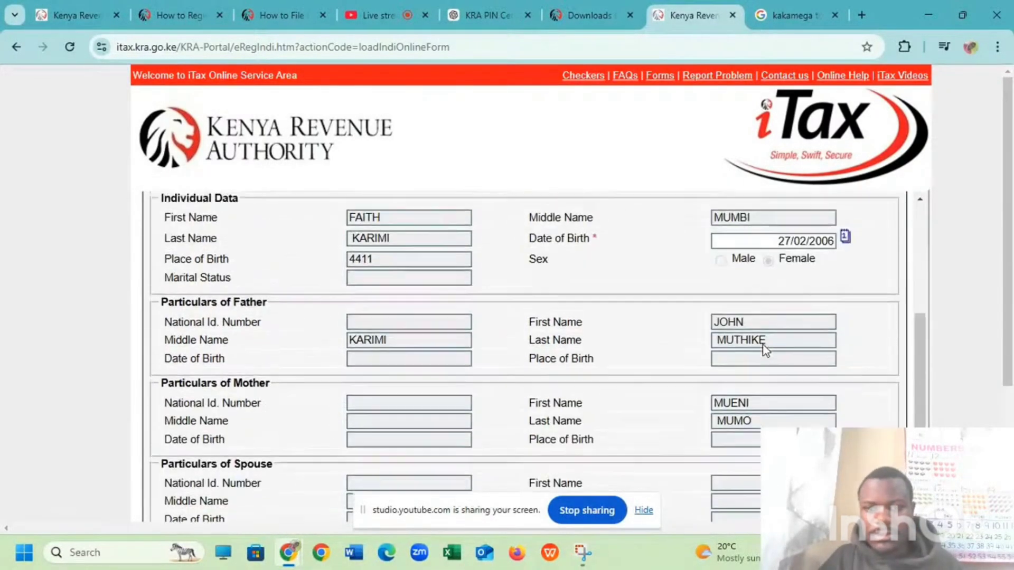
{"action": "scroll", "coordinate": [765, 350], "scroll_direction": "down", "scroll_amount": 10}
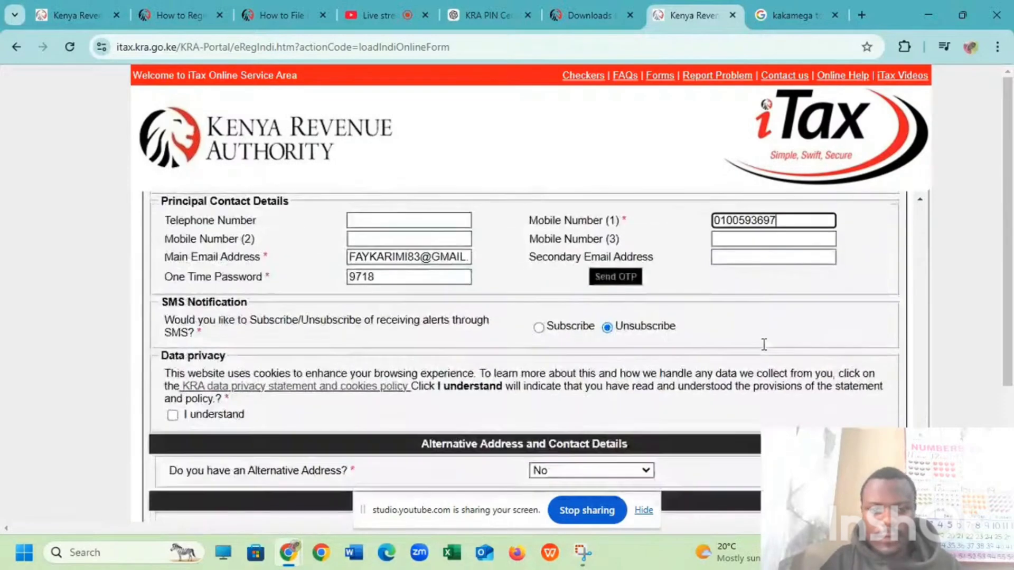
{"action": "scroll", "coordinate": [765, 352], "scroll_direction": "up", "scroll_amount": 7}
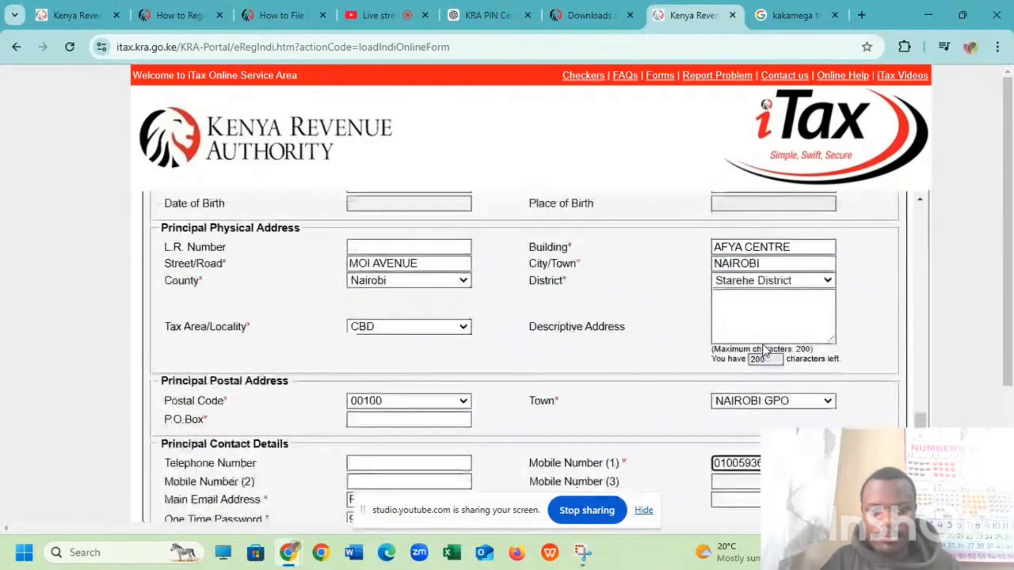
{"action": "scroll", "coordinate": [764, 345], "scroll_direction": "up", "scroll_amount": 2}
{"action": "scroll", "coordinate": [765, 345], "scroll_direction": "up", "scroll_amount": 10}
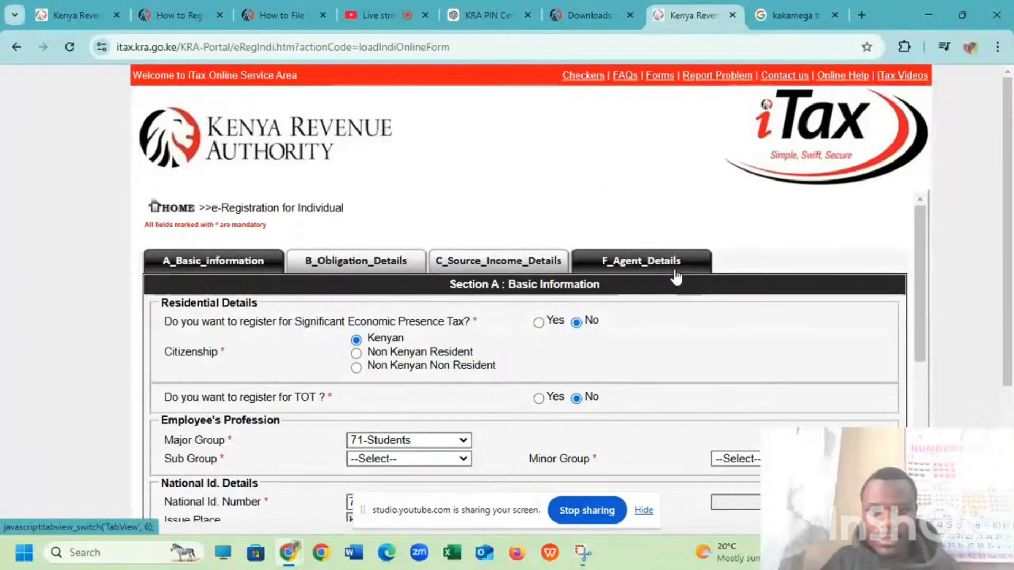
- Submit the form from the F_Agent_Details section, revealing the 'Please enter P.O.Box' error
{"action": "left_click", "coordinate": [675, 278]}
{"action": "scroll", "coordinate": [647, 328], "scroll_direction": "down", "scroll_amount": 5}
{"action": "scroll", "coordinate": [649, 328], "scroll_direction": "down", "scroll_amount": 1}
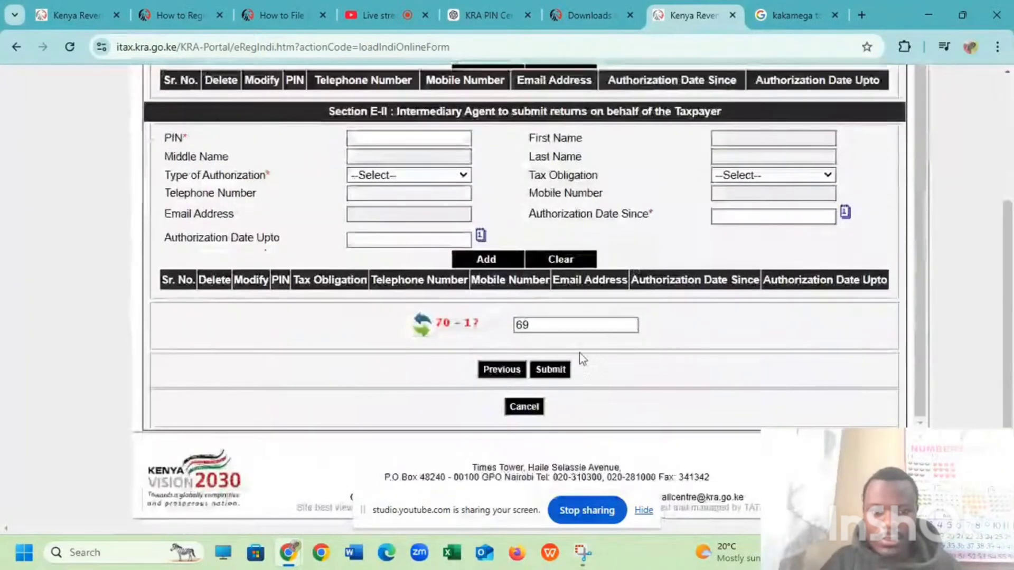
{"action": "scroll", "coordinate": [552, 378], "scroll_direction": "up", "scroll_amount": 3}
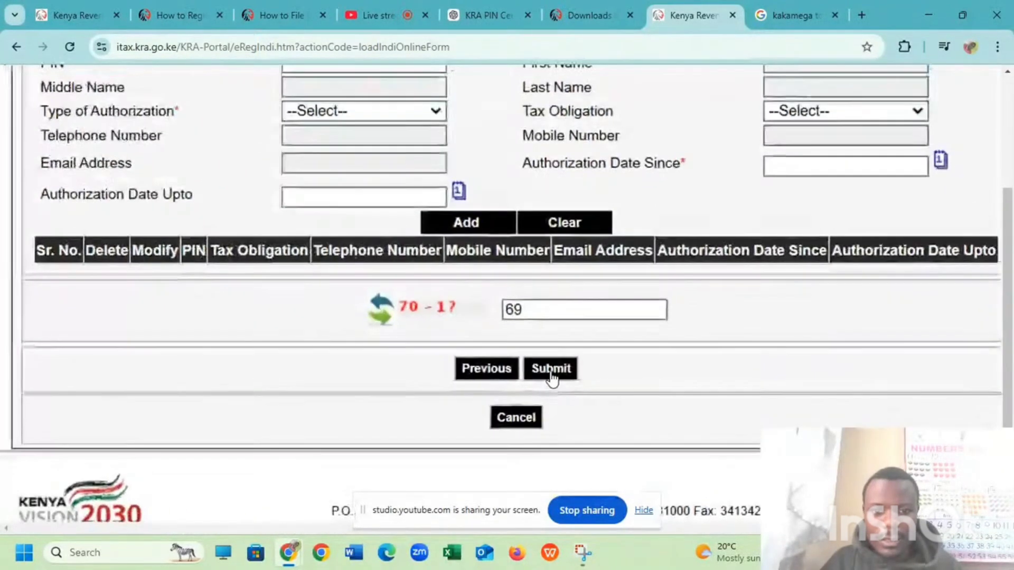
{"action": "left_click", "coordinate": [551, 370]}
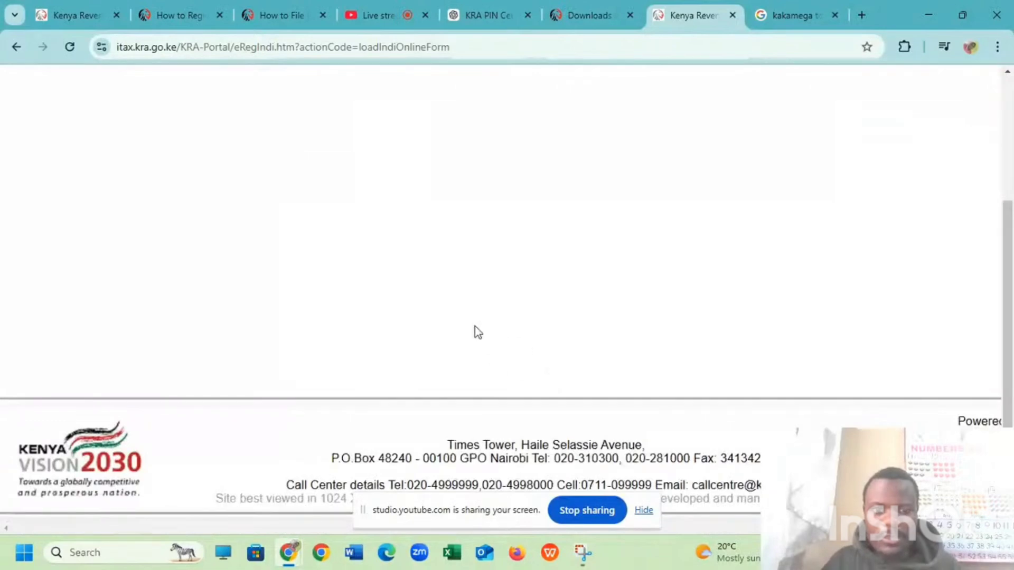
{"action": "scroll", "coordinate": [474, 327], "scroll_direction": "up", "scroll_amount": 3}
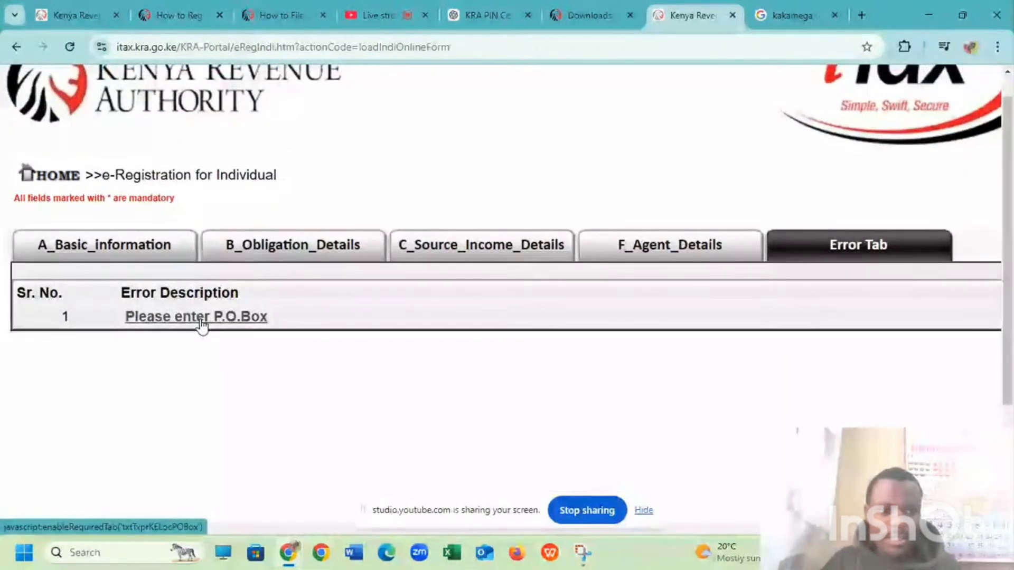
- Enter 89 in the missing P.O.Box field, then return to Section A: Basic Information
{"action": "left_click", "coordinate": [202, 321]}
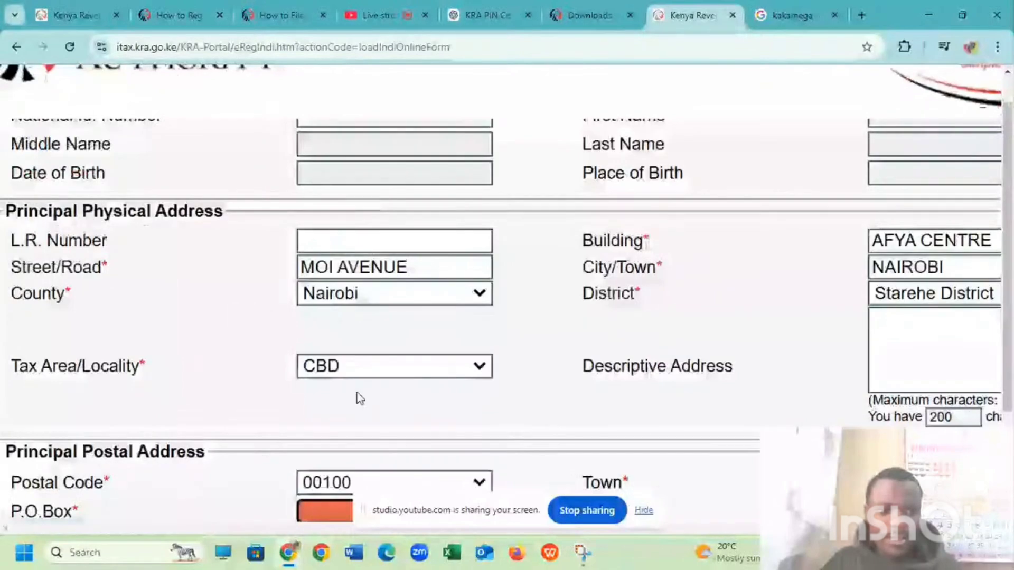
{"action": "scroll", "coordinate": [359, 399], "scroll_direction": "down", "scroll_amount": 1}
{"action": "type", "text": "8"}
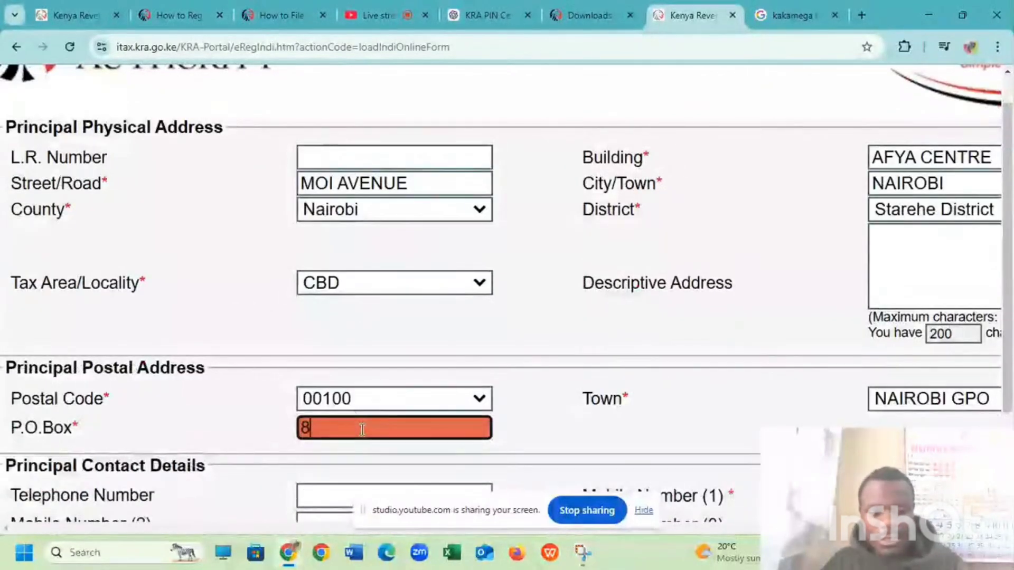
{"action": "type", "text": "9"}
{"action": "scroll", "coordinate": [363, 434], "scroll_direction": "down", "scroll_amount": 1}
{"action": "key", "text": "ctrl+minus"}
{"action": "key", "text": "ctrl+minus"}
{"action": "key", "text": "ctrl+minus"}
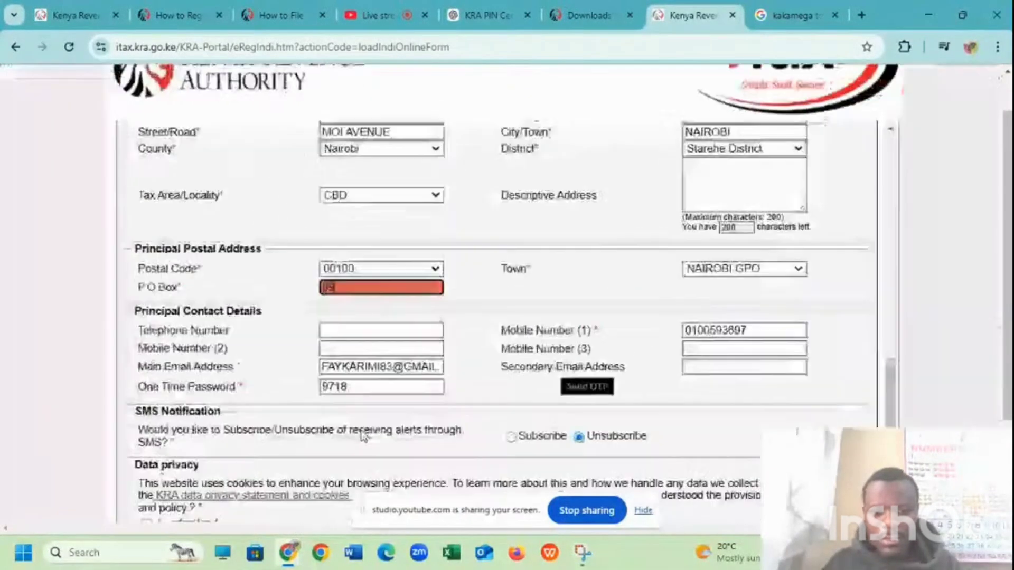
{"action": "scroll", "coordinate": [362, 434], "scroll_direction": "up", "scroll_amount": 3}
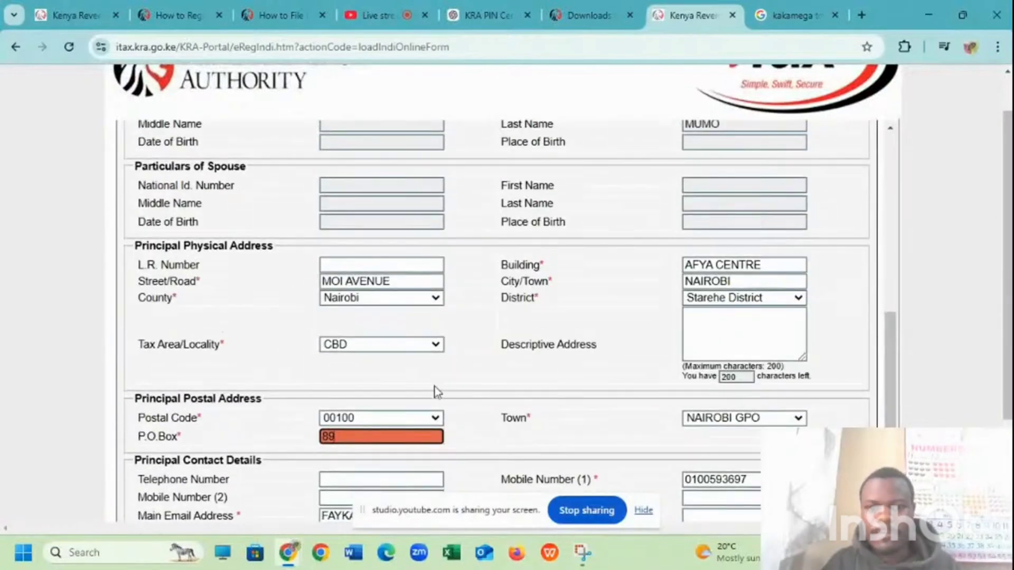
{"action": "scroll", "coordinate": [607, 332], "scroll_direction": "up", "scroll_amount": 2}
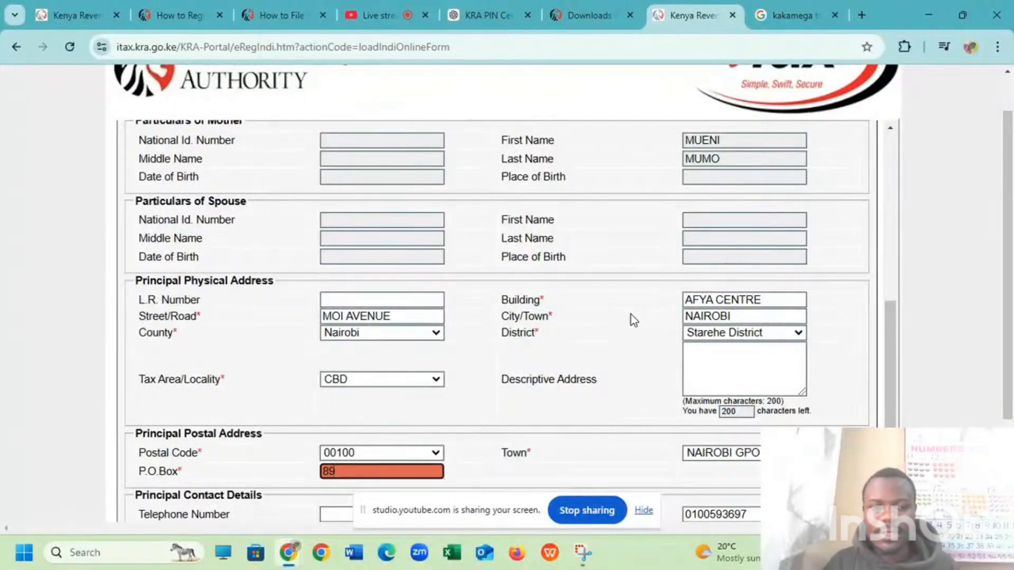
{"action": "scroll", "coordinate": [632, 314], "scroll_direction": "right", "scroll_amount": 1}
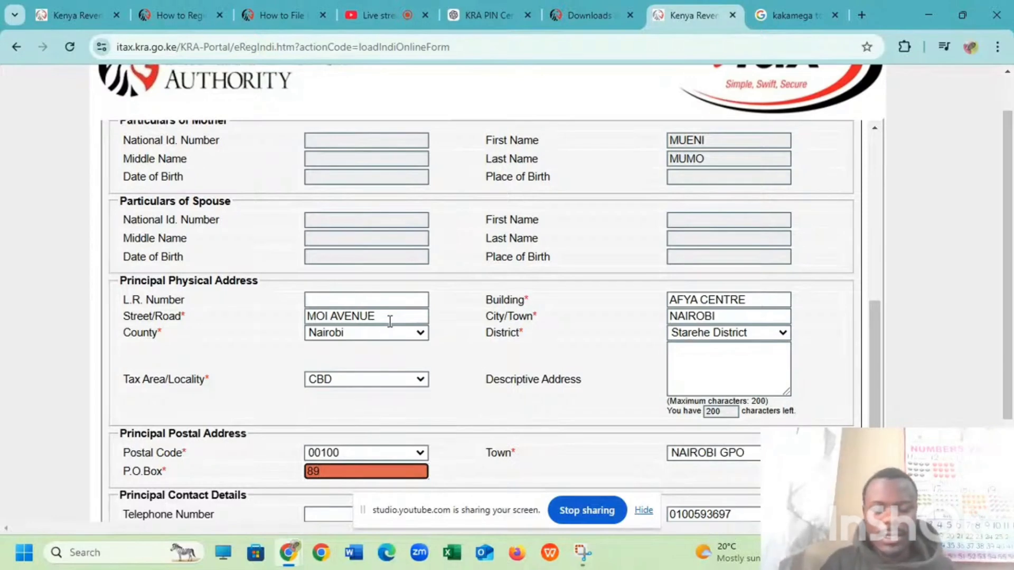
{"action": "scroll", "coordinate": [389, 321], "scroll_direction": "up", "scroll_amount": 1}
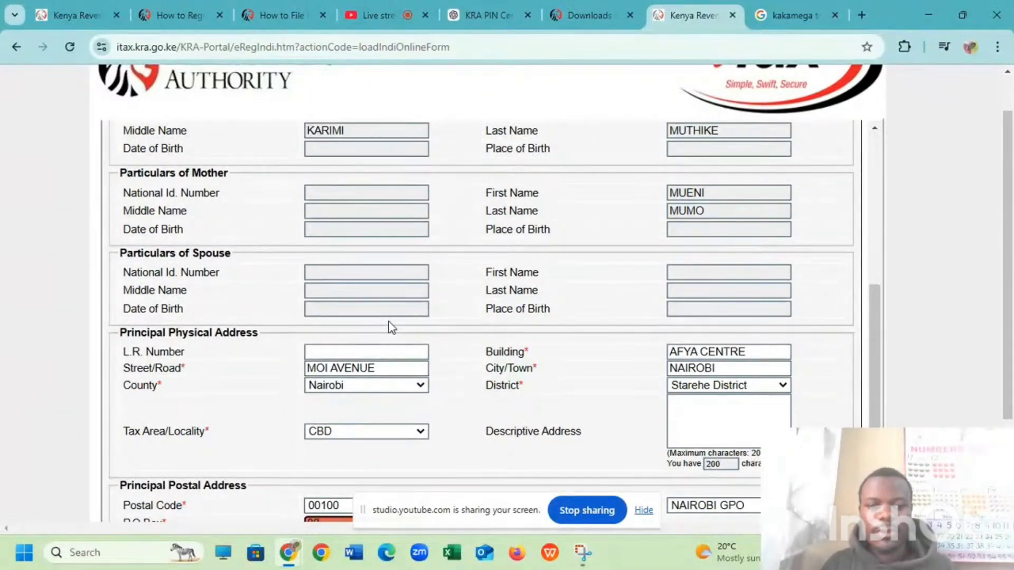
{"action": "scroll", "coordinate": [391, 327], "scroll_direction": "up", "scroll_amount": 9}
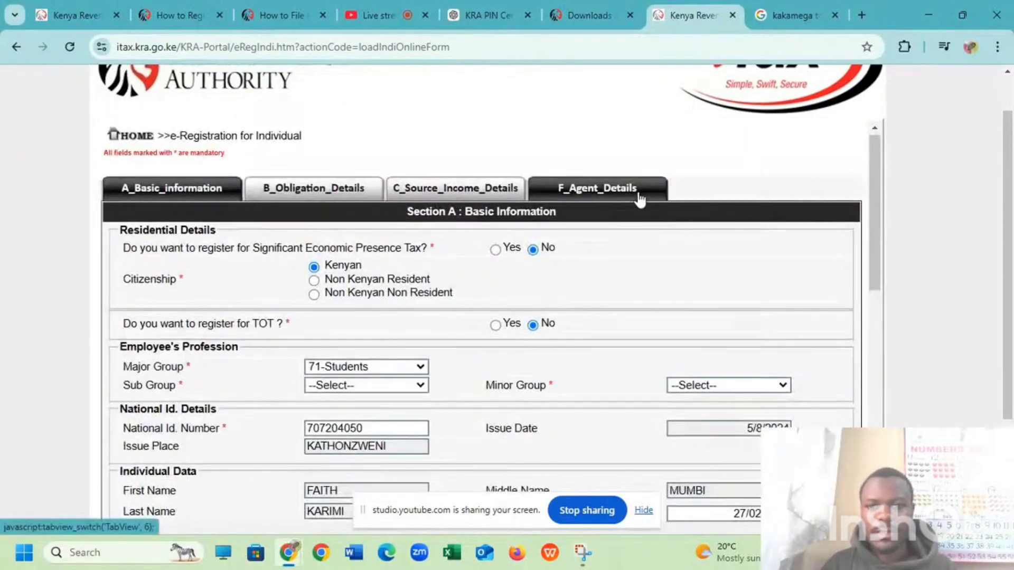
- Submit the corrected registration from F_Agent_Details, accepting the e-mail notice and the submit-data confirmation
{"action": "left_click", "coordinate": [641, 196]}
{"action": "scroll", "coordinate": [560, 224], "scroll_direction": "down", "scroll_amount": 5}
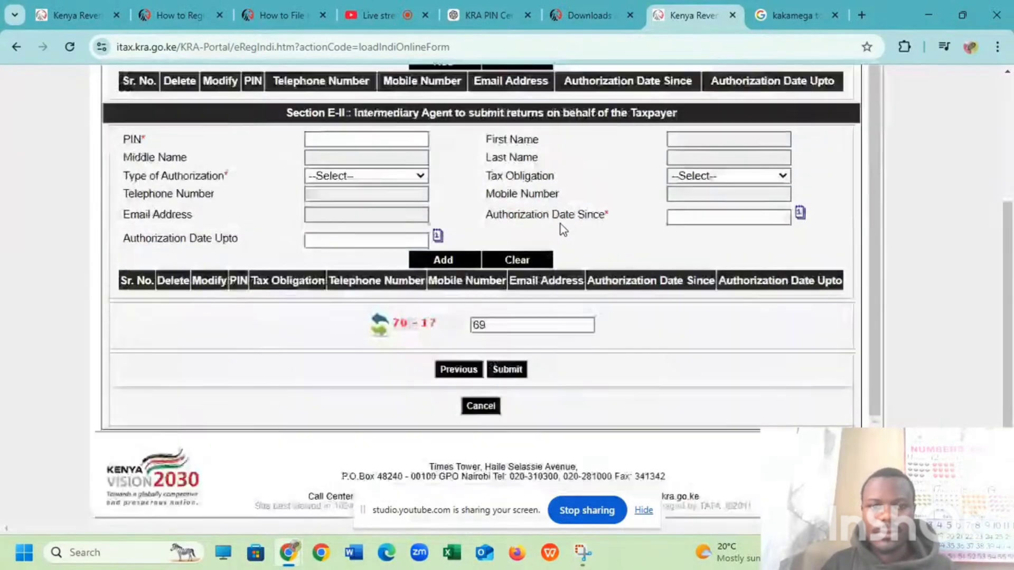
{"action": "left_click", "coordinate": [508, 370]}
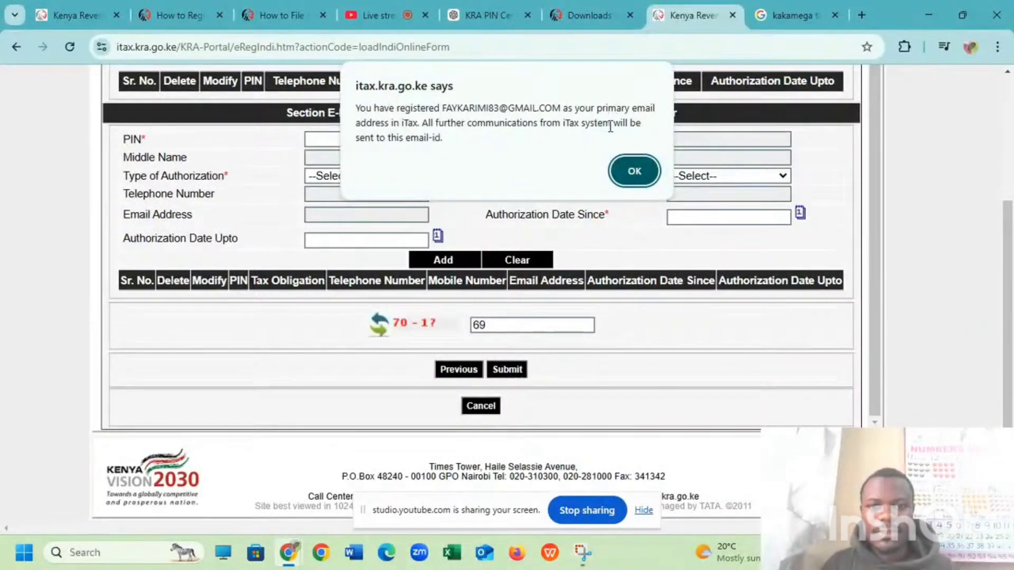
{"action": "left_click", "coordinate": [635, 171]}
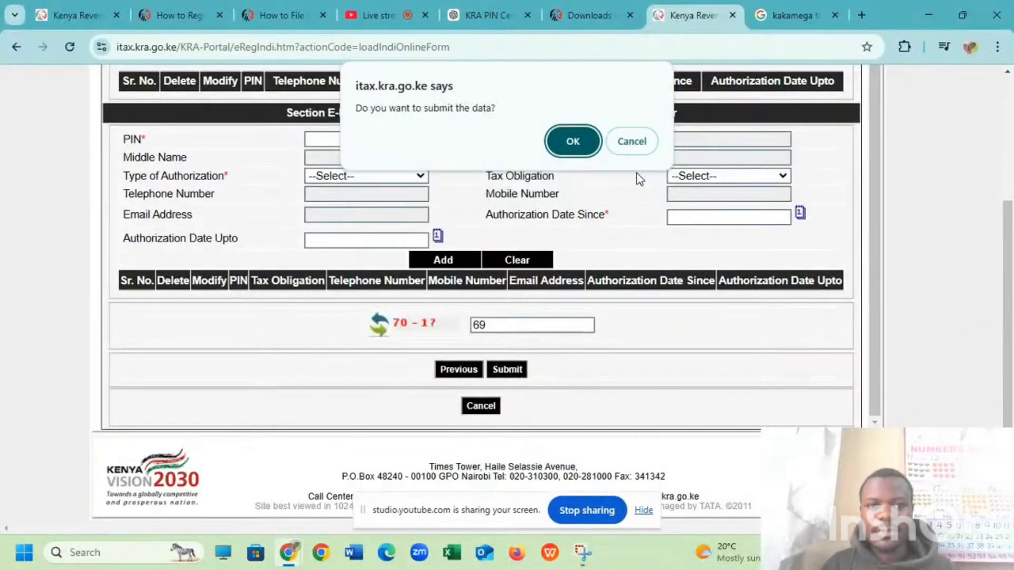
{"action": "left_click", "coordinate": [571, 140]}
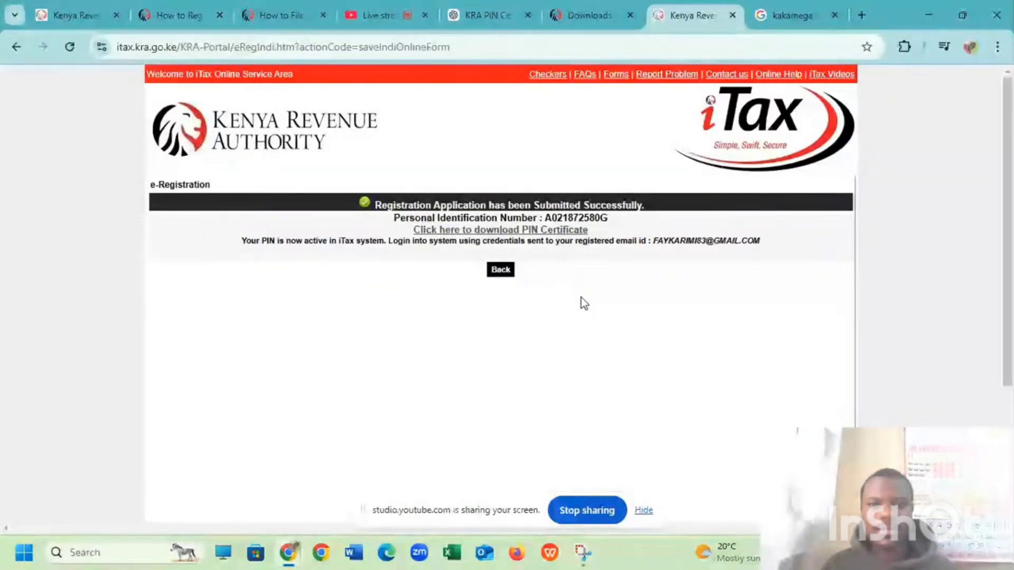
- Download the PIN certificate from the registration success page
{"action": "left_click", "coordinate": [487, 237]}
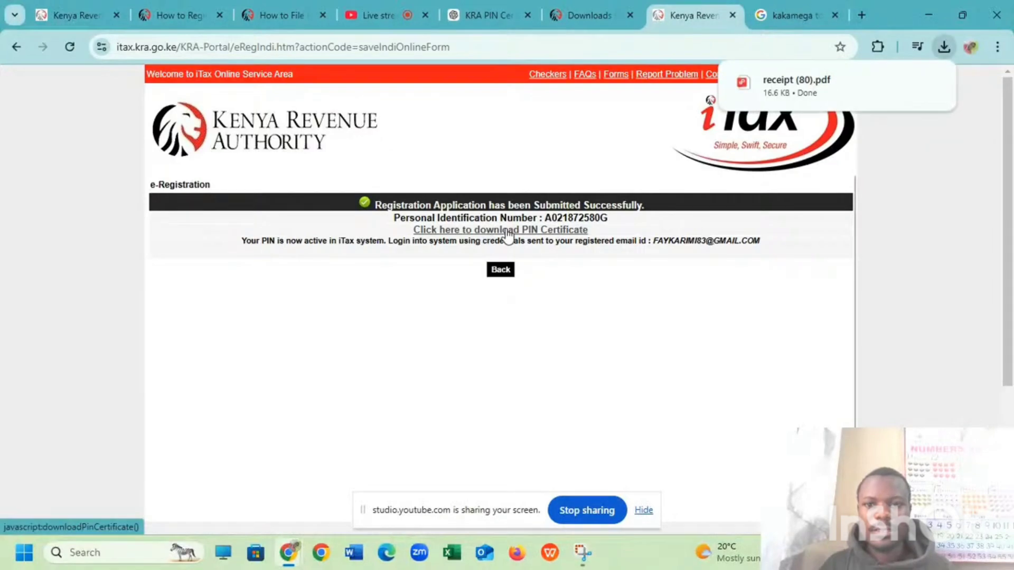
{"action": "scroll", "coordinate": [509, 235], "scroll_direction": "down", "scroll_amount": 2}
{"action": "scroll", "coordinate": [510, 235], "scroll_direction": "up", "scroll_amount": 2}
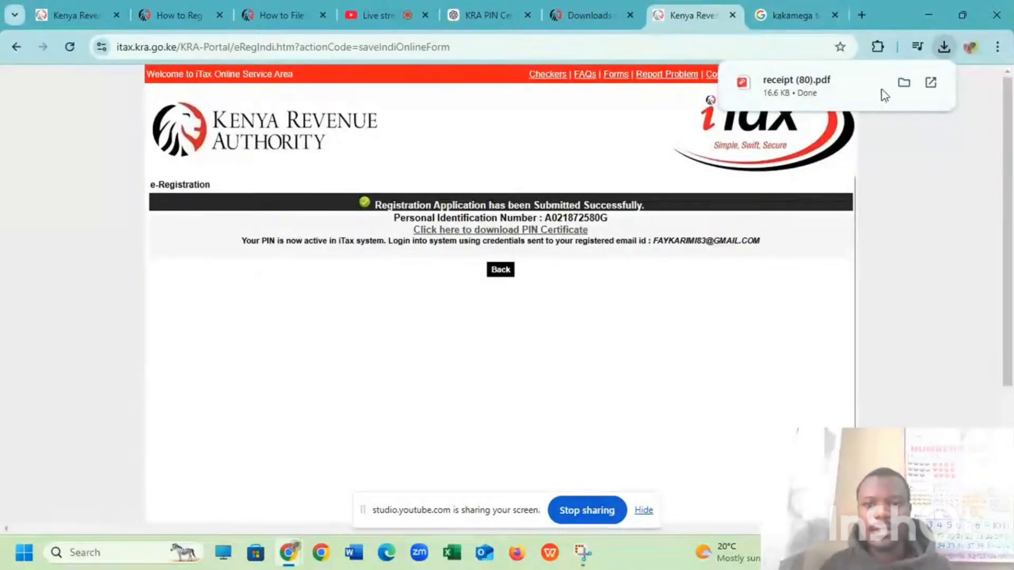
- Open receipt (80).pdf to review the certificate, then return to the iTax success page
{"action": "left_click", "coordinate": [823, 88]}
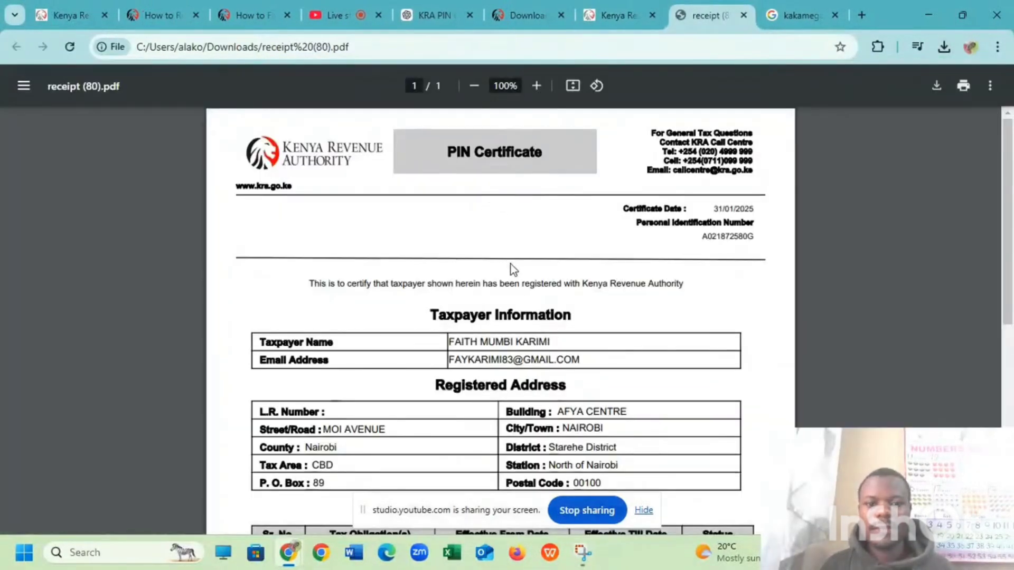
{"action": "scroll", "coordinate": [512, 264], "scroll_direction": "down", "scroll_amount": 5}
{"action": "scroll", "coordinate": [511, 264], "scroll_direction": "up", "scroll_amount": 10}
{"action": "scroll", "coordinate": [511, 264], "scroll_direction": "down", "scroll_amount": 8}
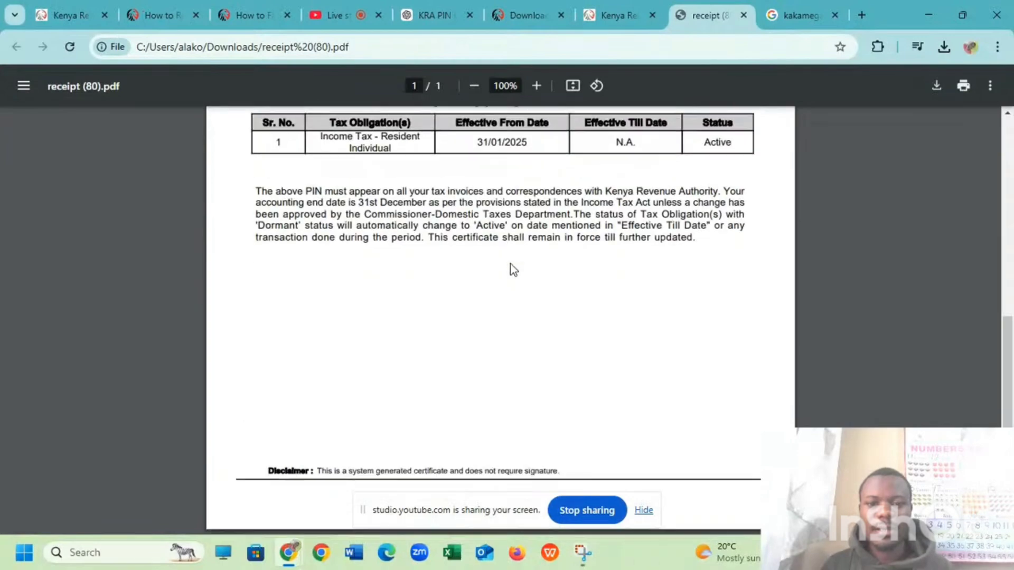
{"action": "scroll", "coordinate": [512, 264], "scroll_direction": "up", "scroll_amount": 3}
{"action": "scroll", "coordinate": [511, 264], "scroll_direction": "down", "scroll_amount": 3}
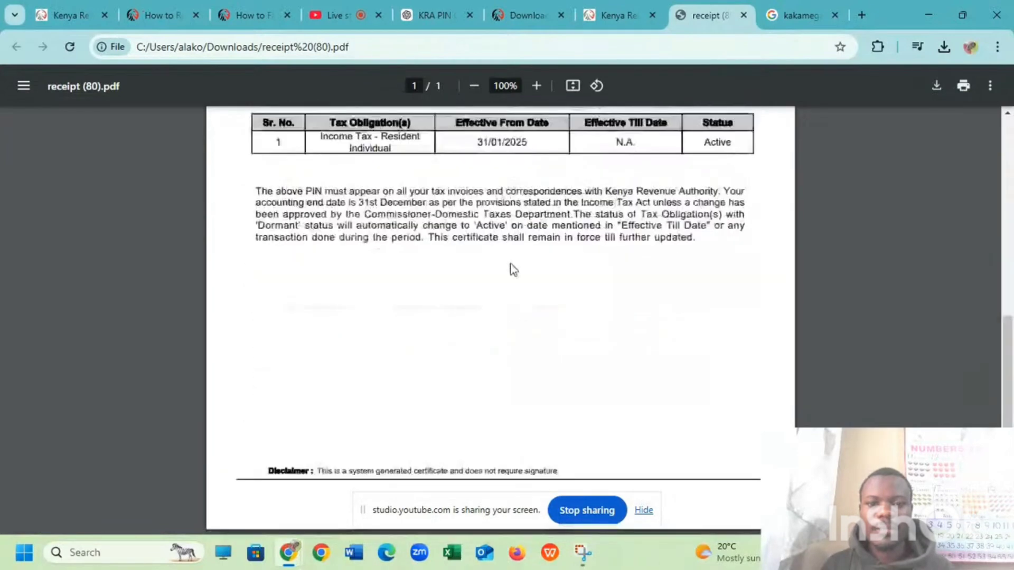
{"action": "left_click", "coordinate": [629, 13]}
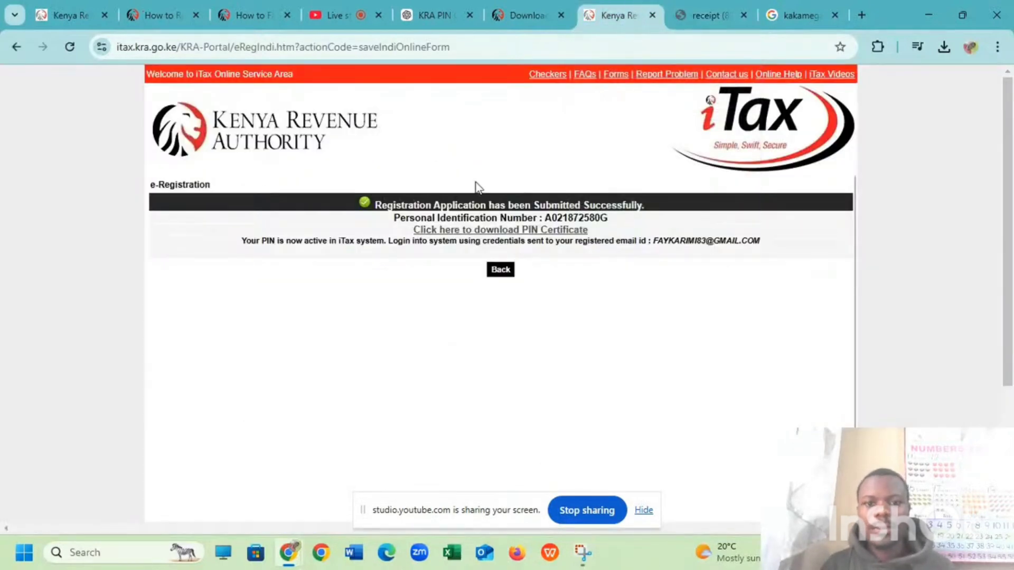